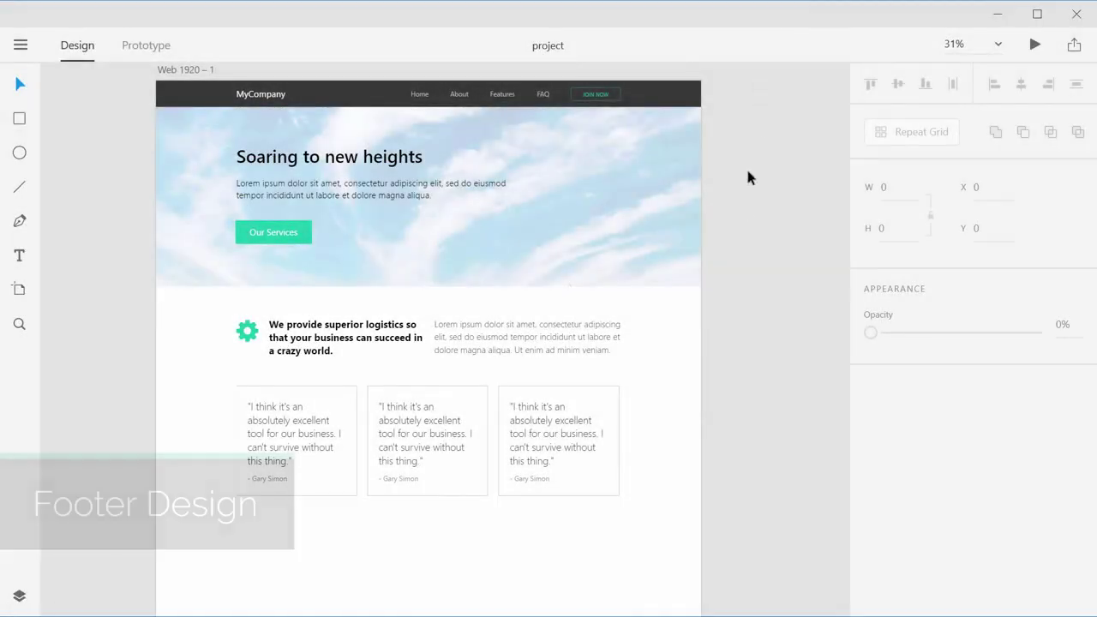
# - Reduce the Web 1920 – 1 artboard height from 1945 to 1920
pyautogui.moveTo(731, 286); pyautogui.dragTo(742, 169)
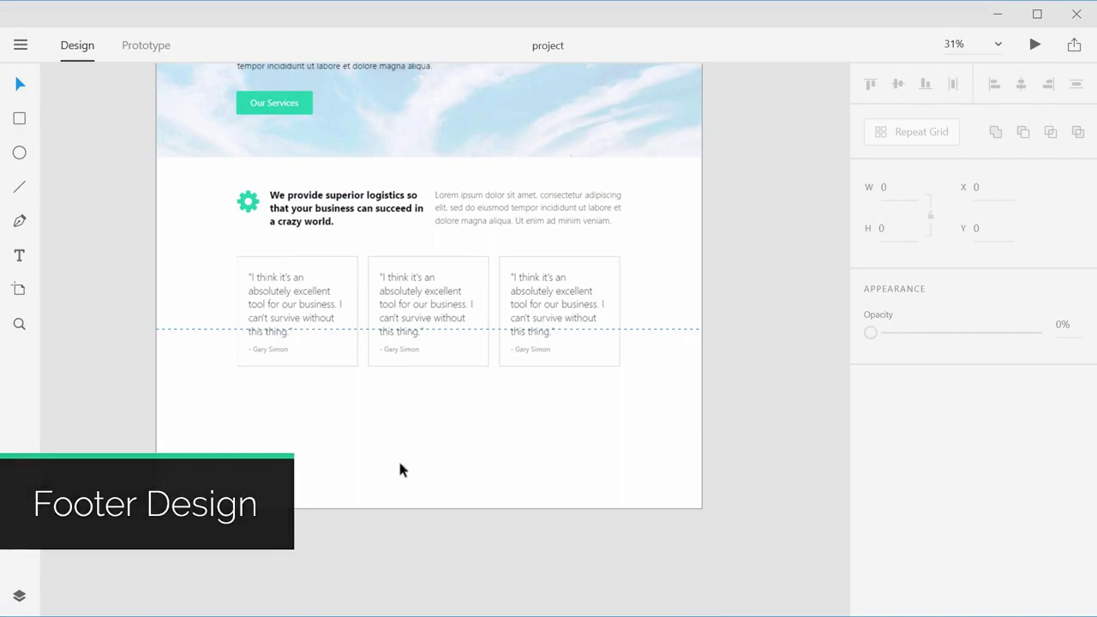
pyautogui.scroll(5, 441, 198)
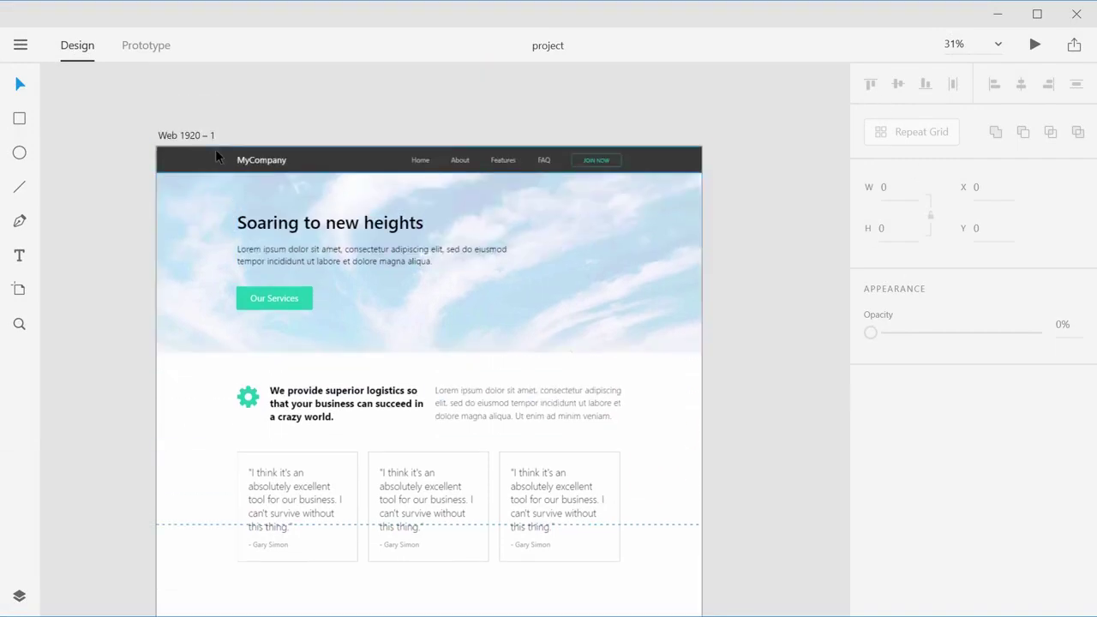
pyautogui.click(215, 148)
pyautogui.scroll(-4, 792, 385)
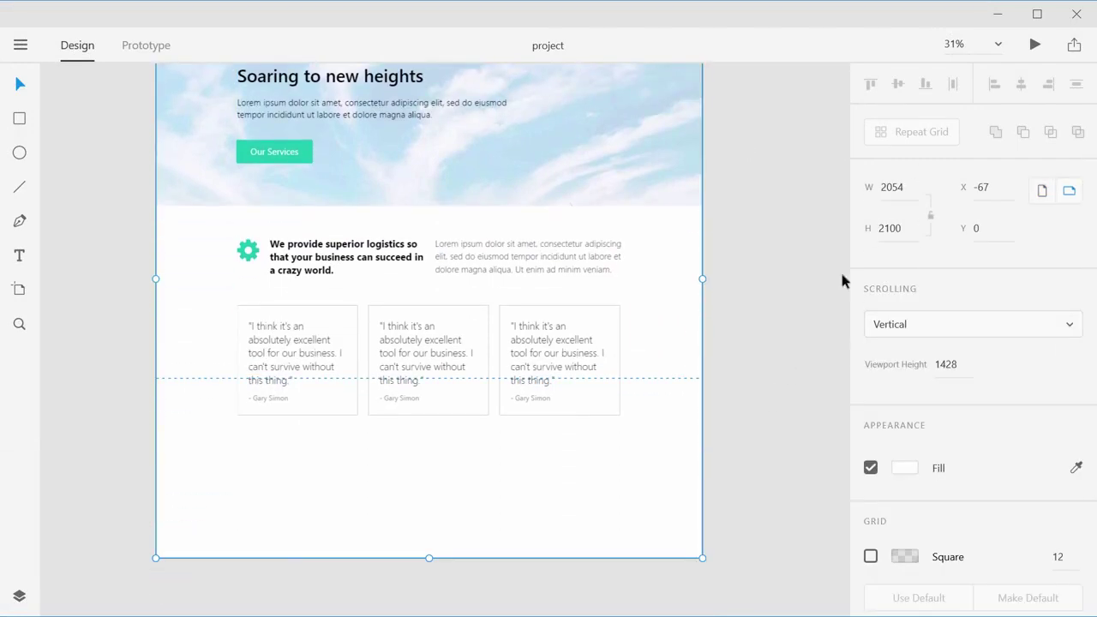
pyautogui.moveTo(906, 224); pyautogui.dragTo(927, 605)
pyautogui.click(419, 449)
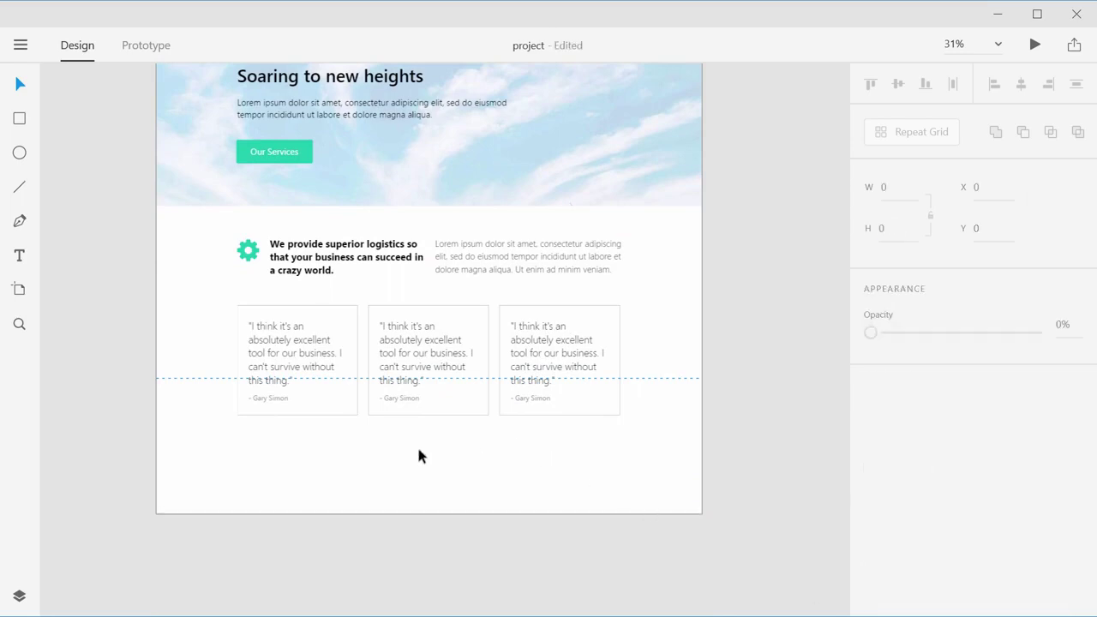
# - Select the Our Services button, then deselect it
pyautogui.scroll(2, 175, 456)
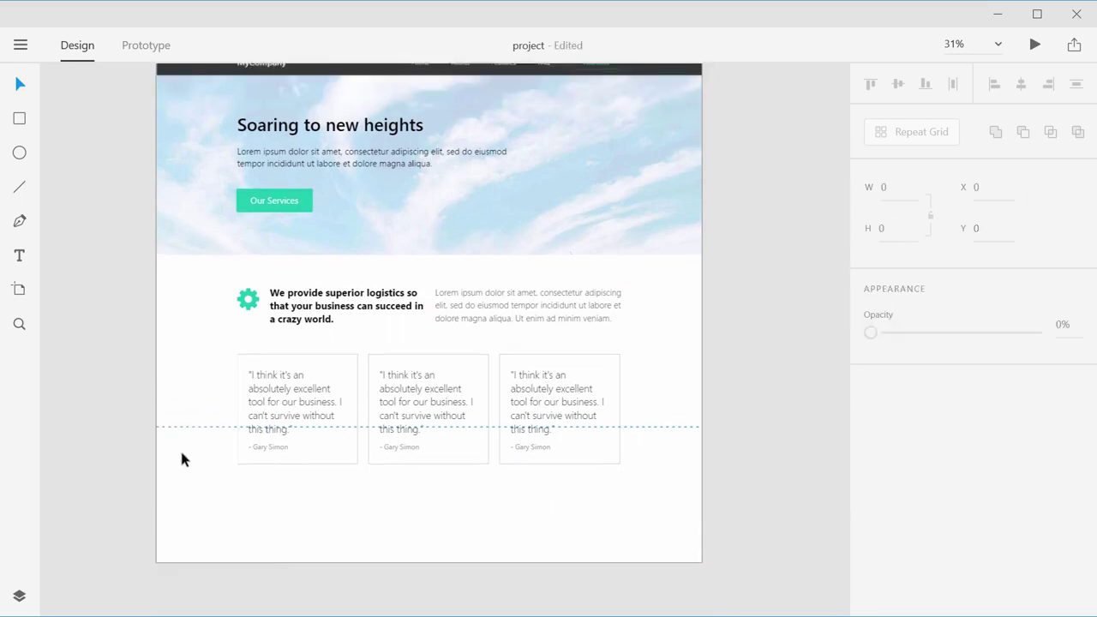
pyautogui.scroll(-2, 180, 457)
pyautogui.click(306, 155)
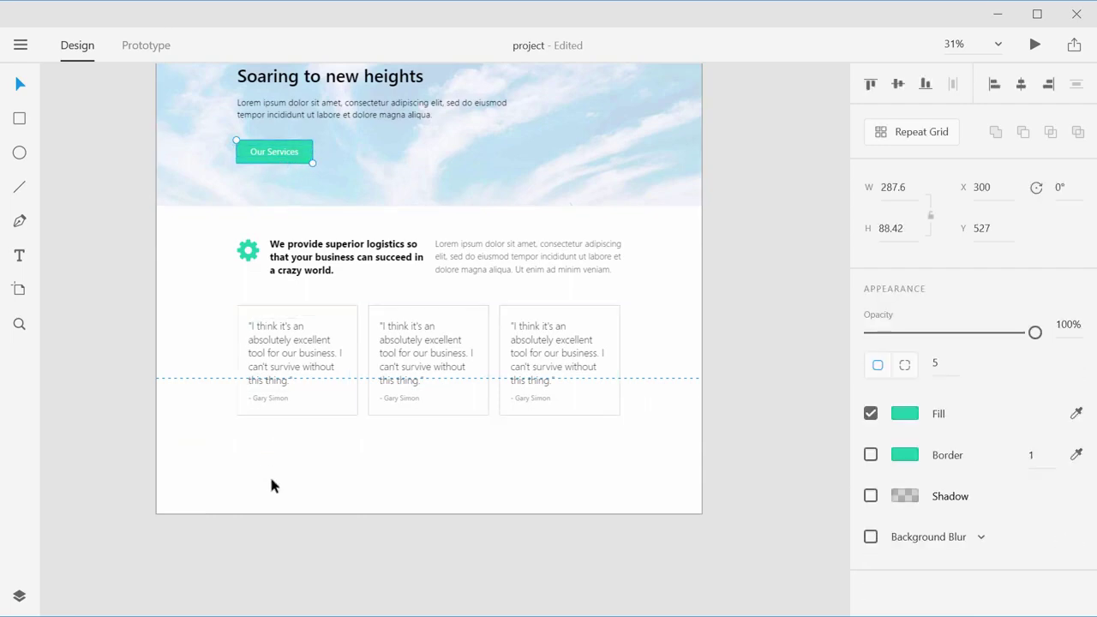
pyautogui.click(51, 223)
# - Draw a 2054 × 276 borderless rectangle across the page bottom, filled teal #1EC9AC
pyautogui.click(18, 122)
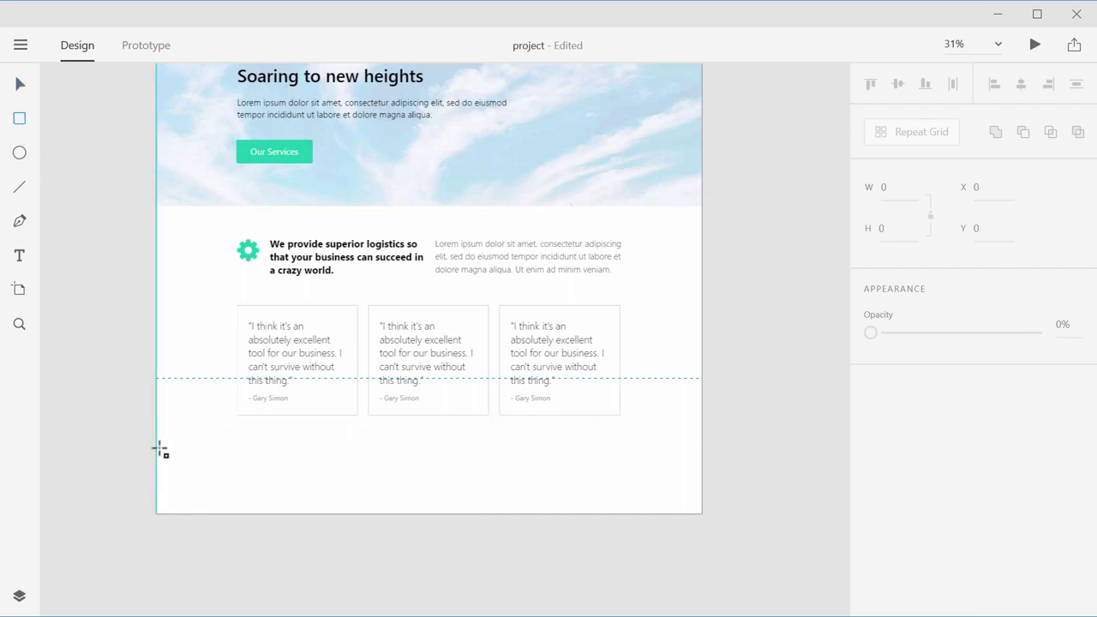
pyautogui.moveTo(158, 442)
pyautogui.mouseDown()
pyautogui.moveTo(168, 457)
pyautogui.moveTo(588, 489)
pyautogui.moveTo(704, 515)
pyautogui.mouseUp()
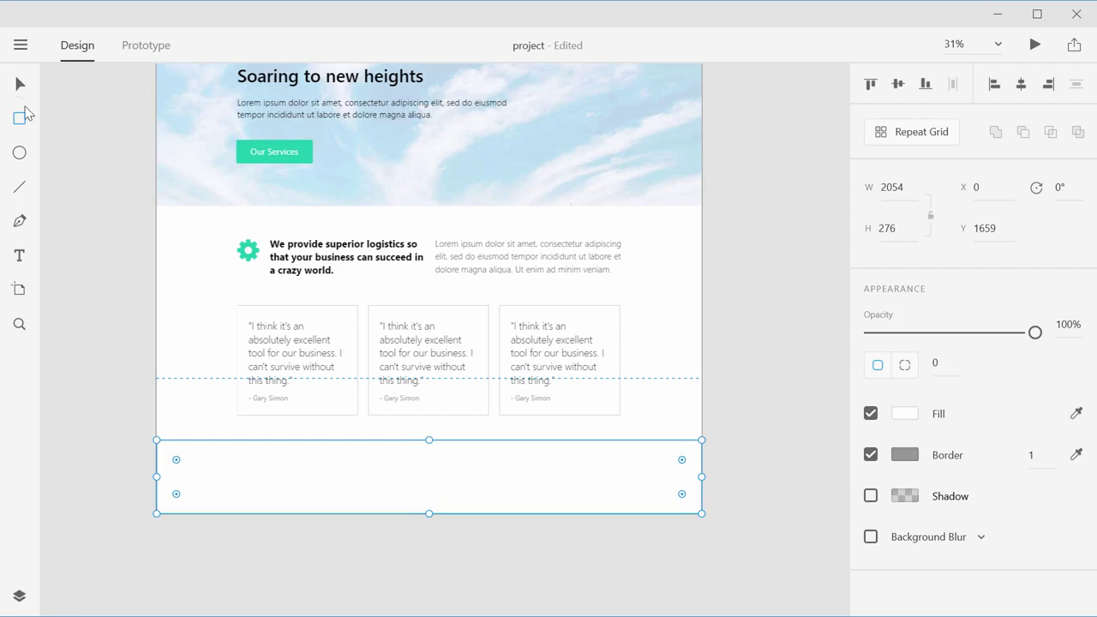
pyautogui.click(871, 454)
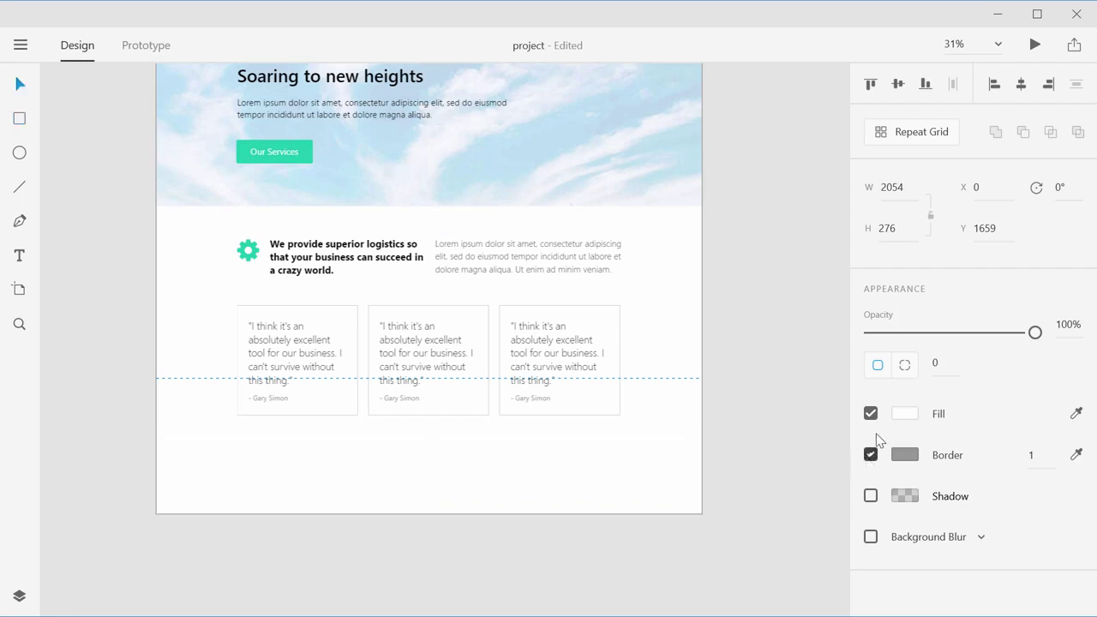
pyautogui.click(904, 413)
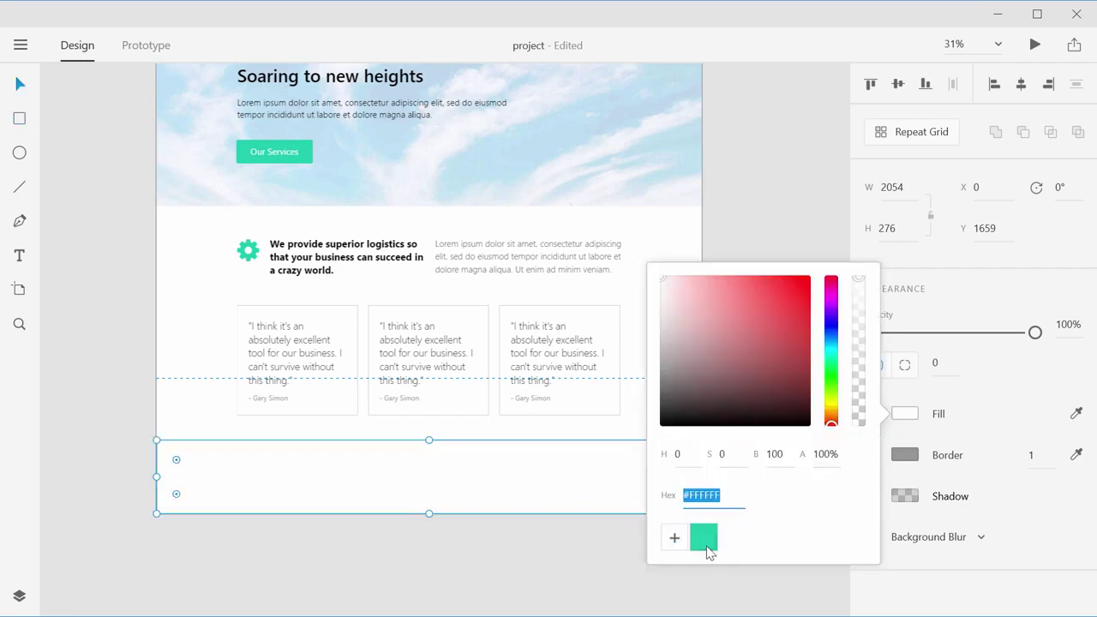
pyautogui.click(706, 546)
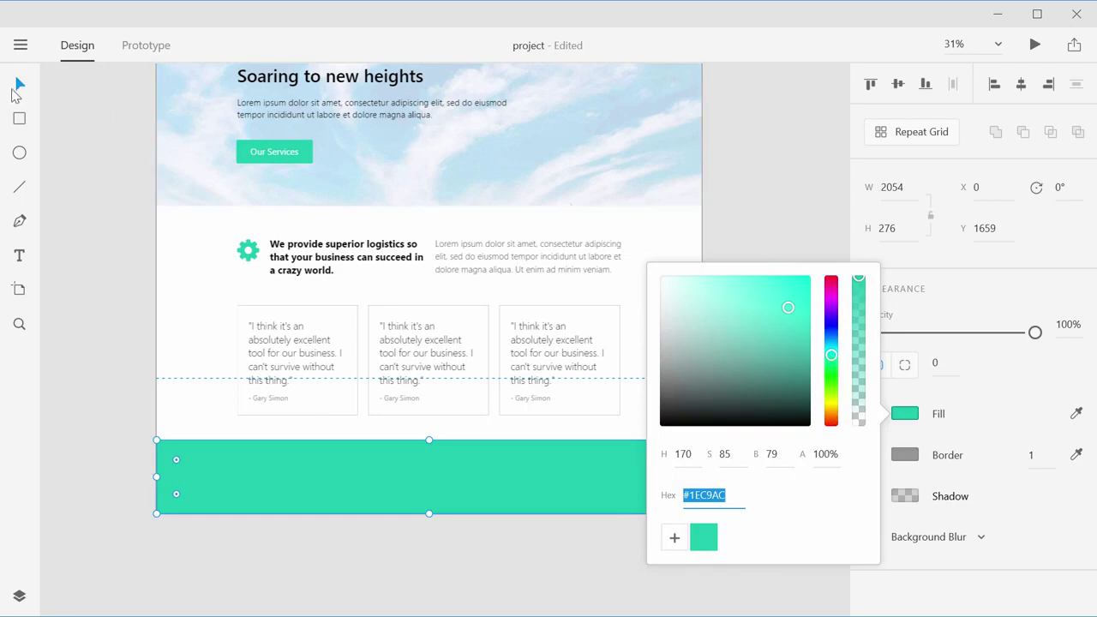
pyautogui.click(80, 136)
# - Raise the artboard height to about 2023, undoing an accidental width change
pyautogui.scroll(3, 612, 484)
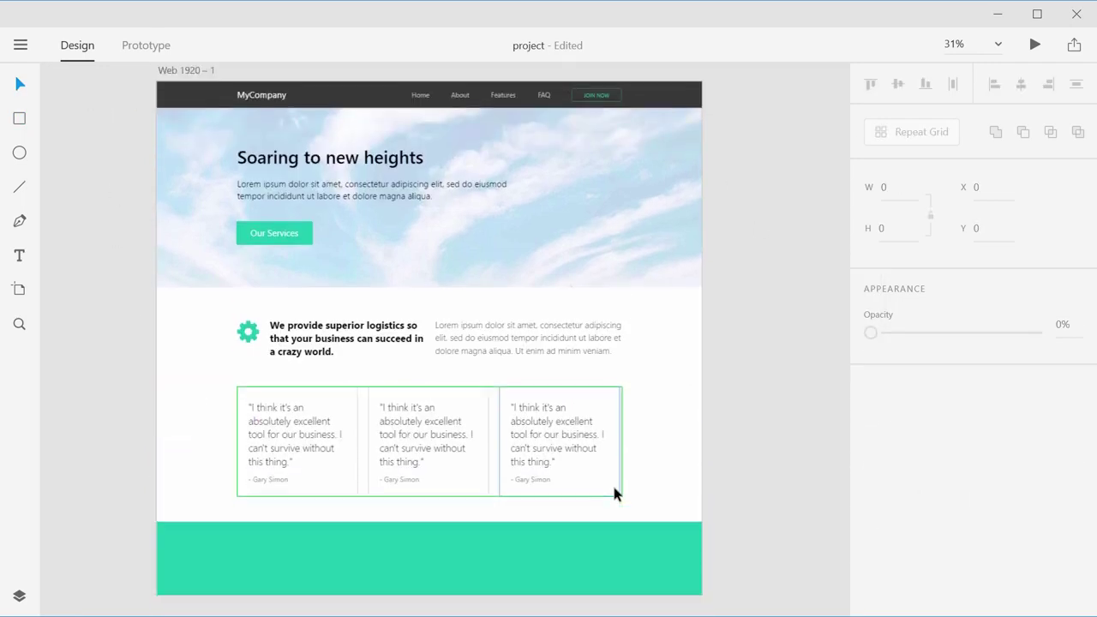
pyautogui.scroll(-2, 613, 494)
pyautogui.click(487, 509)
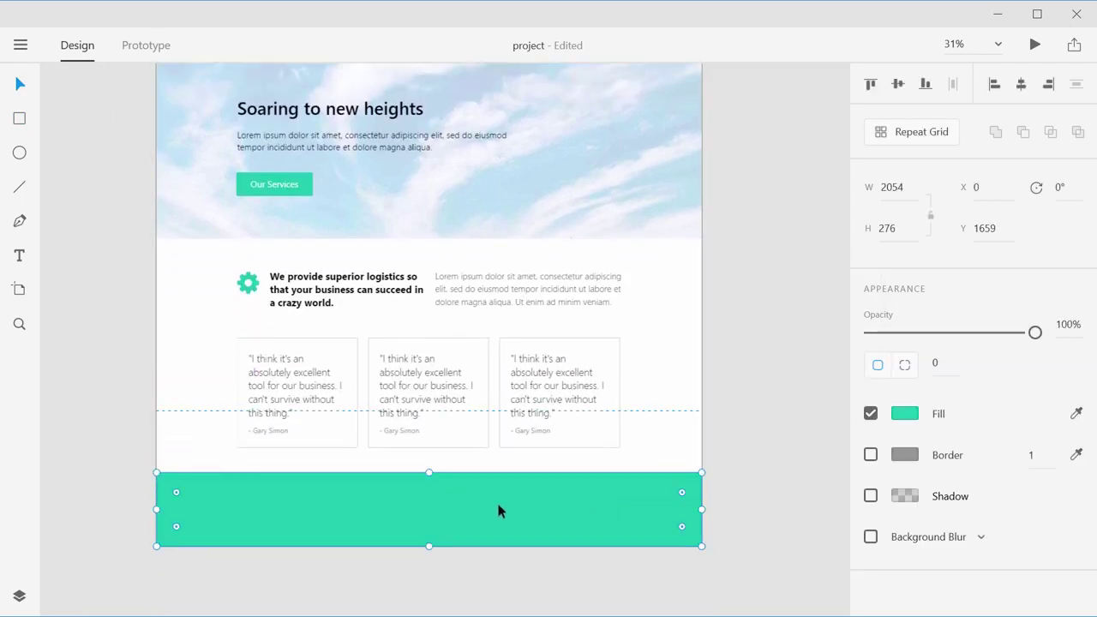
pyautogui.scroll(4, 365, 251)
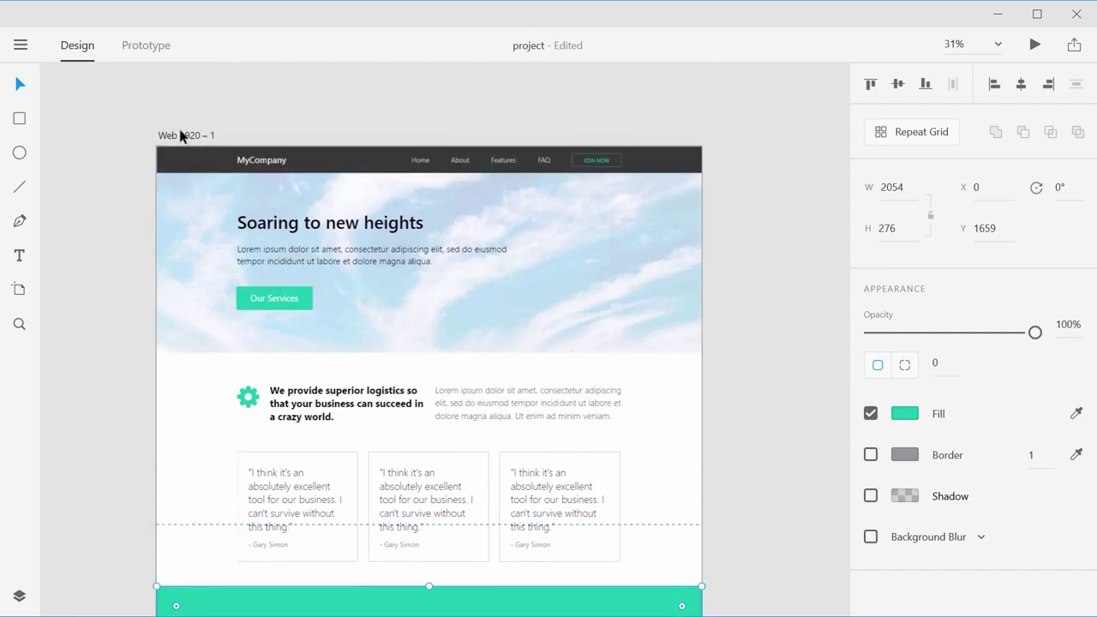
pyautogui.click(183, 135)
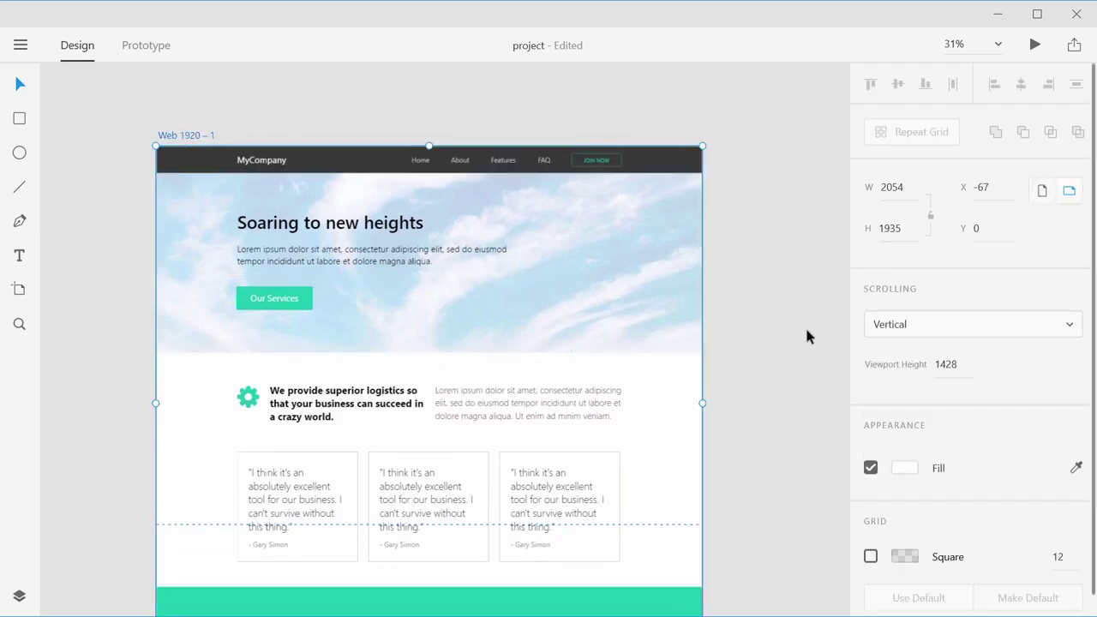
pyautogui.scroll(-4, 806, 336)
pyautogui.moveTo(906, 195); pyautogui.dragTo(921, 295)
pyautogui.hotkey('ctrl', 'z')
pyautogui.moveTo(893, 230); pyautogui.dragTo(927, 138)
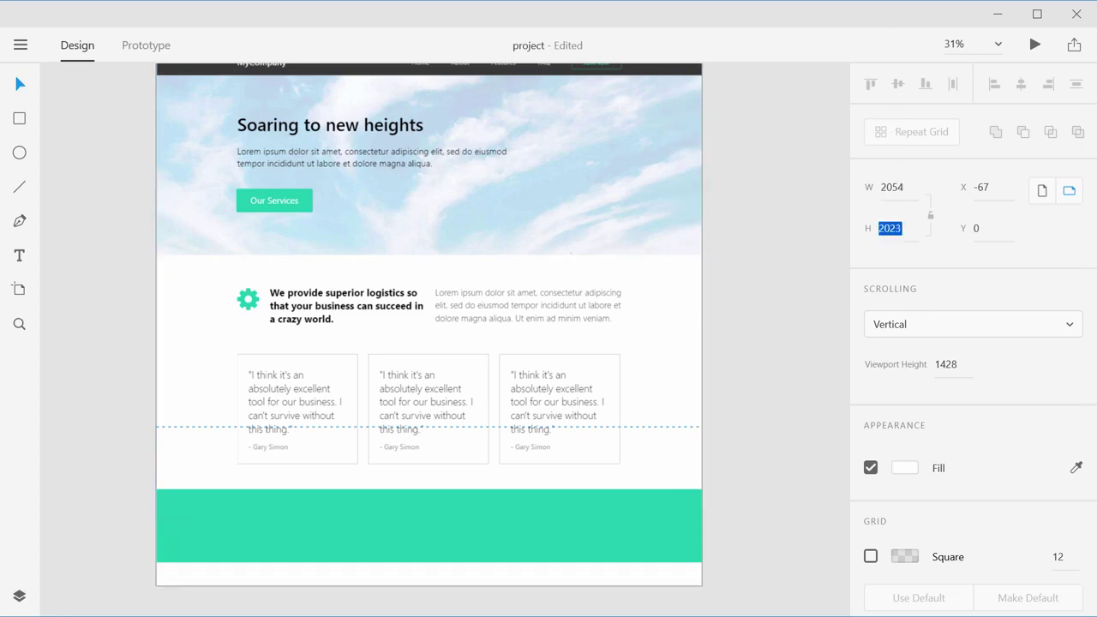
# - Move the teal footer bar down flush with the artboard's bottom edge
pyautogui.click(586, 536)
pyautogui.moveTo(588, 546); pyautogui.dragTo(588, 552)
pyautogui.click(749, 538)
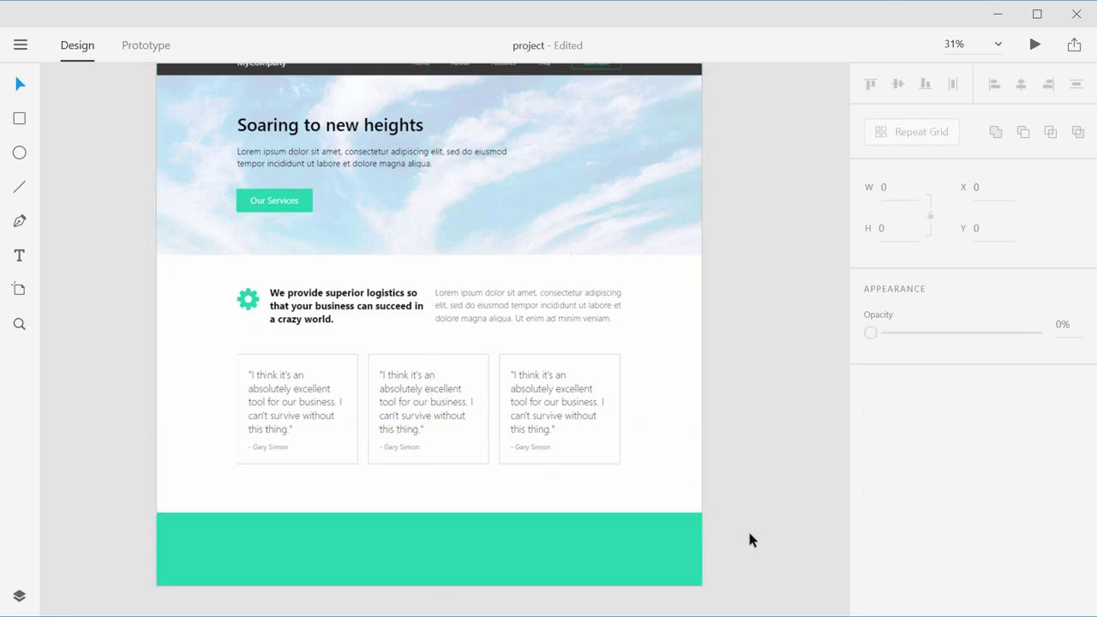
pyautogui.scroll(-2, 614, 524)
pyautogui.keyDown('ctrl'); pyautogui.scroll(5, 483, 460); pyautogui.keyUp('ctrl')
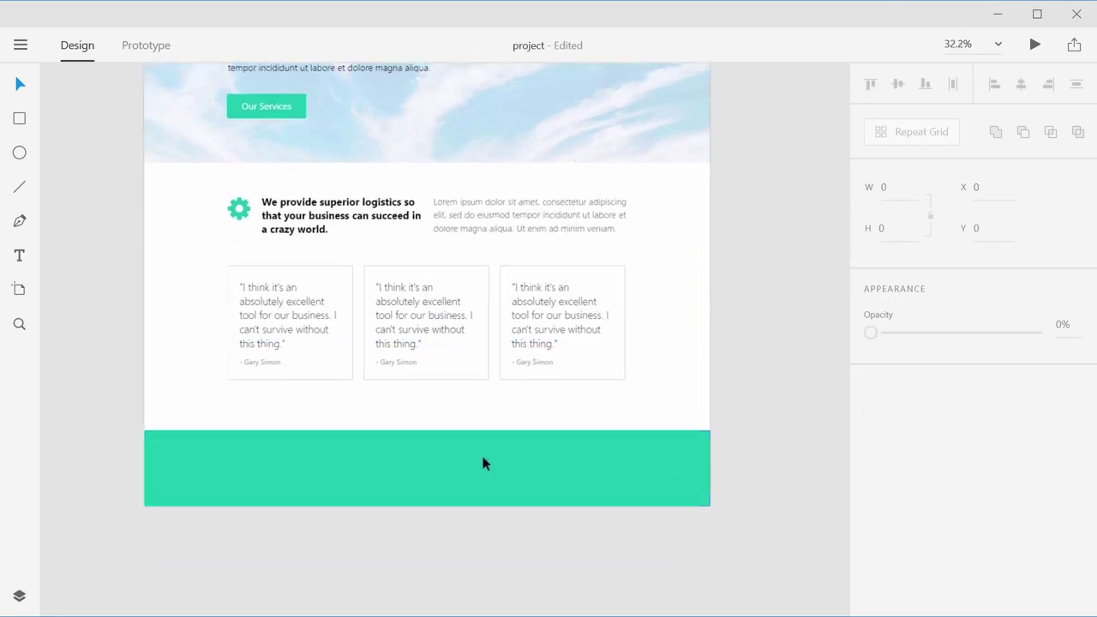
# - Add the text "And this right here is a spiffy footer, where you can put stuff." in the footer
pyautogui.keyDown('ctrl'); pyautogui.scroll(-3, 482, 460); pyautogui.keyUp('ctrl')
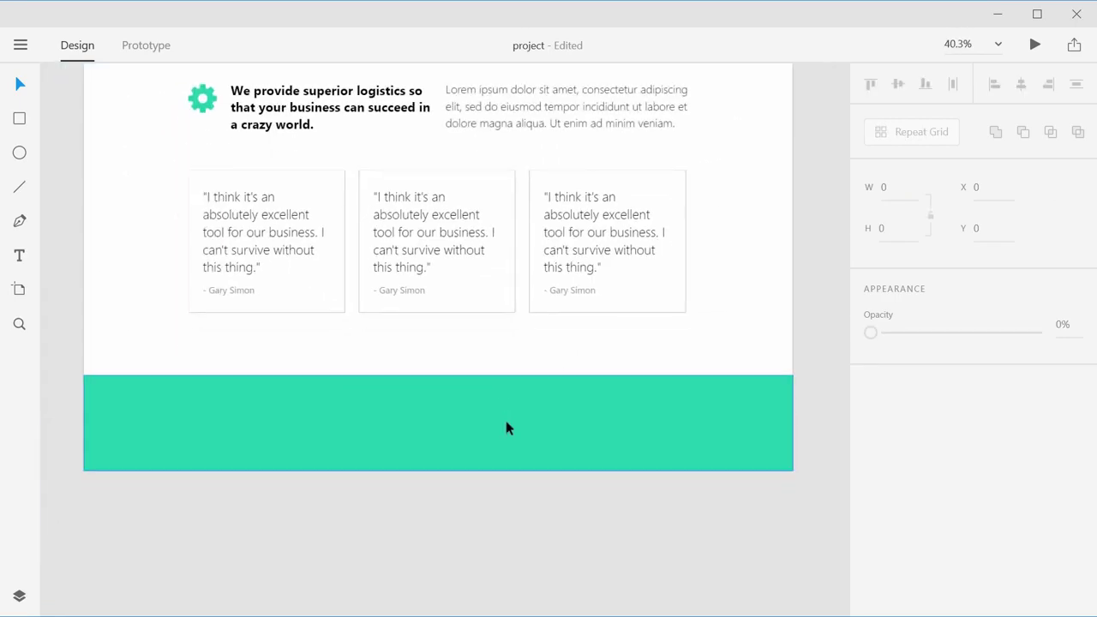
pyautogui.keyDown('ctrl'); pyautogui.scroll(2, 506, 432); pyautogui.keyUp('ctrl')
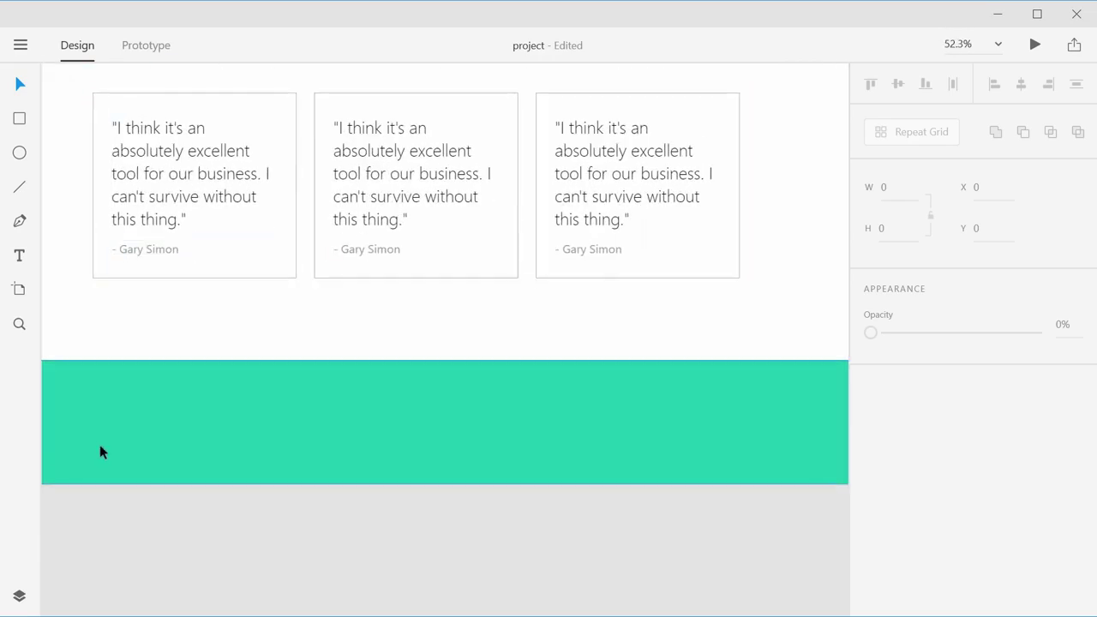
pyautogui.scroll(4, 103, 240)
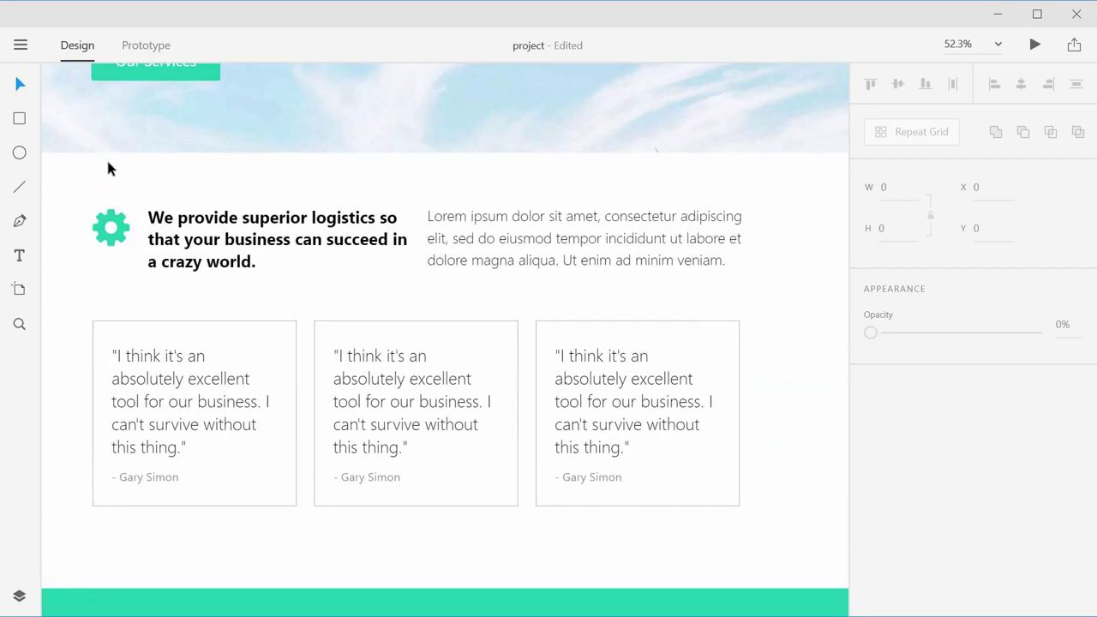
pyautogui.scroll(1, 108, 171)
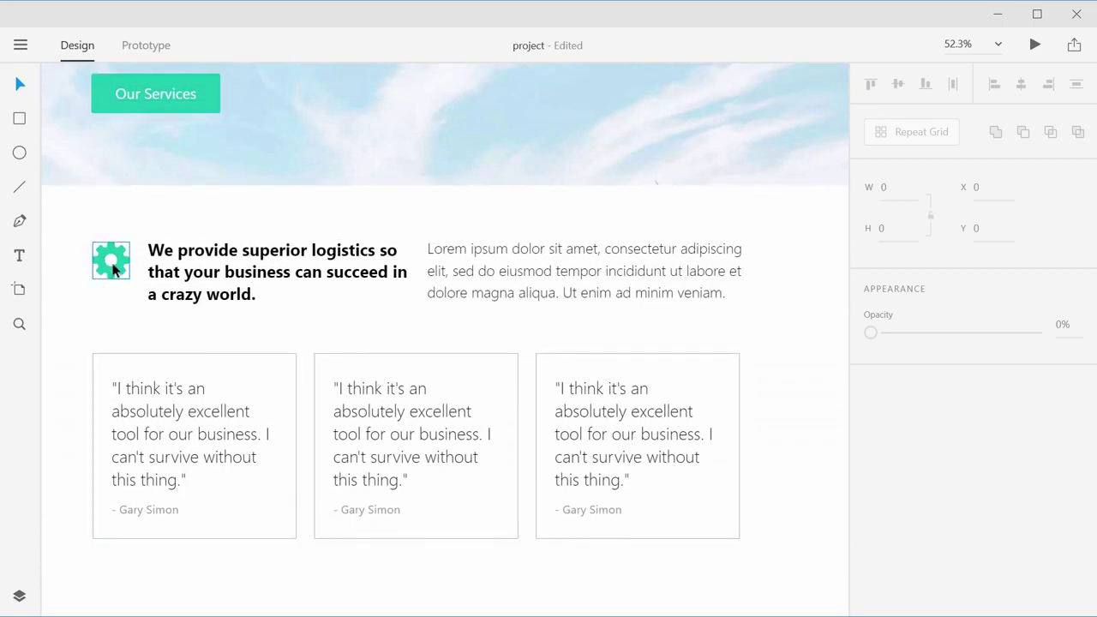
pyautogui.scroll(-6, 112, 268)
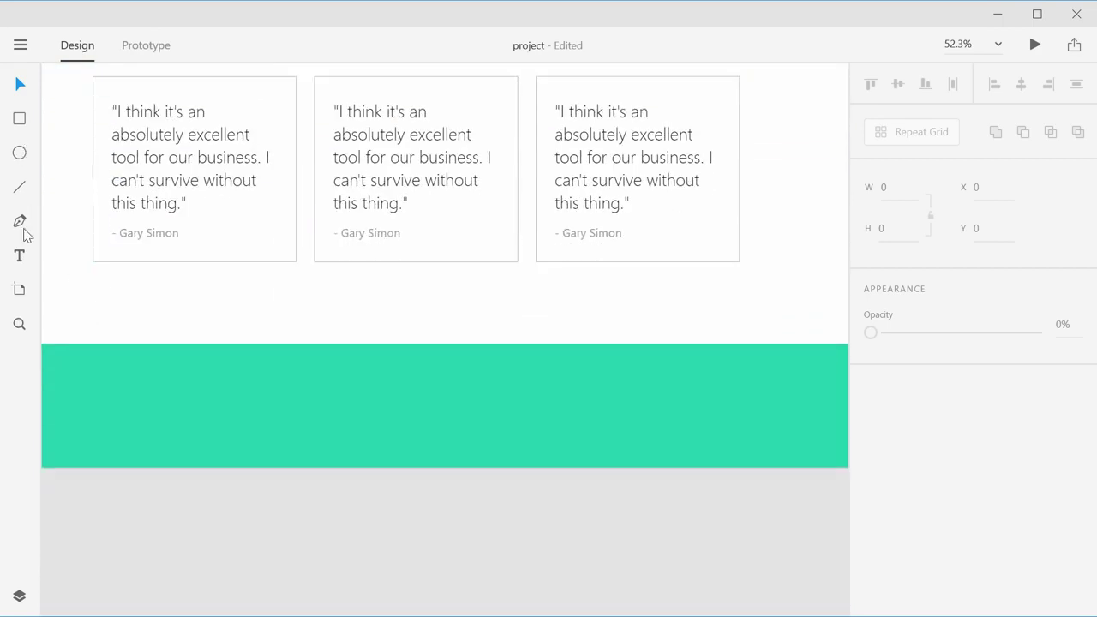
pyautogui.click(22, 254)
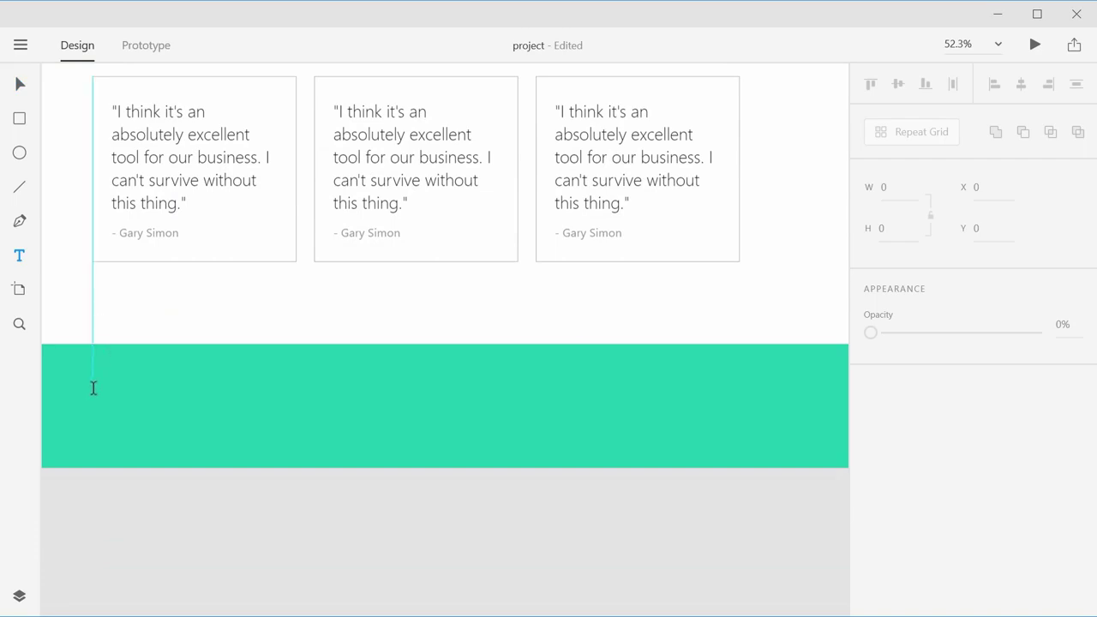
pyautogui.click(95, 390)
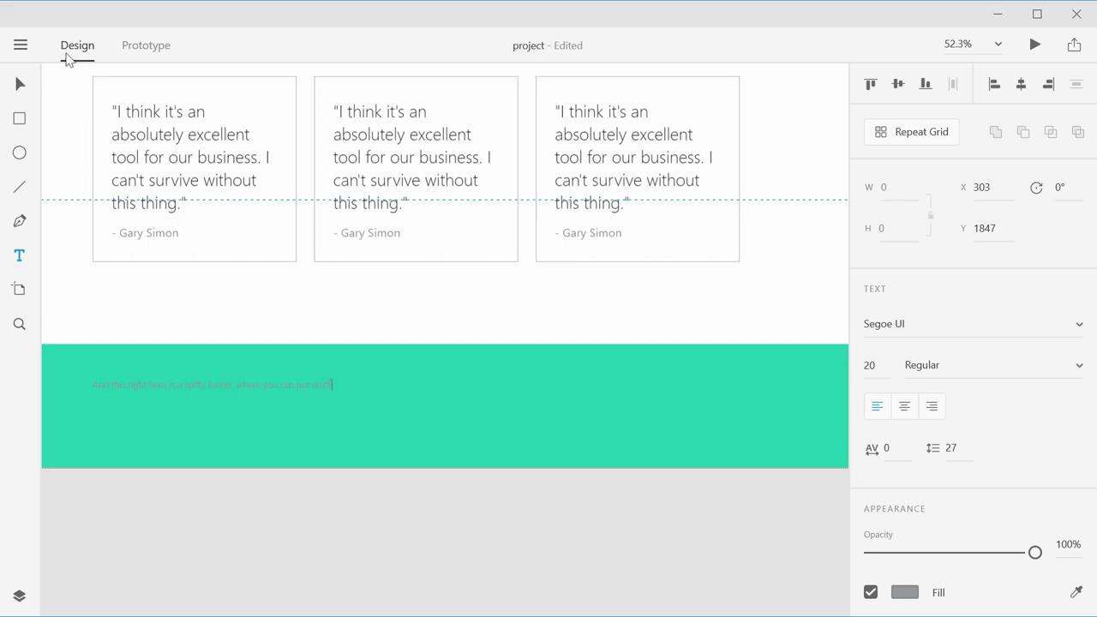
pyautogui.click(20, 85)
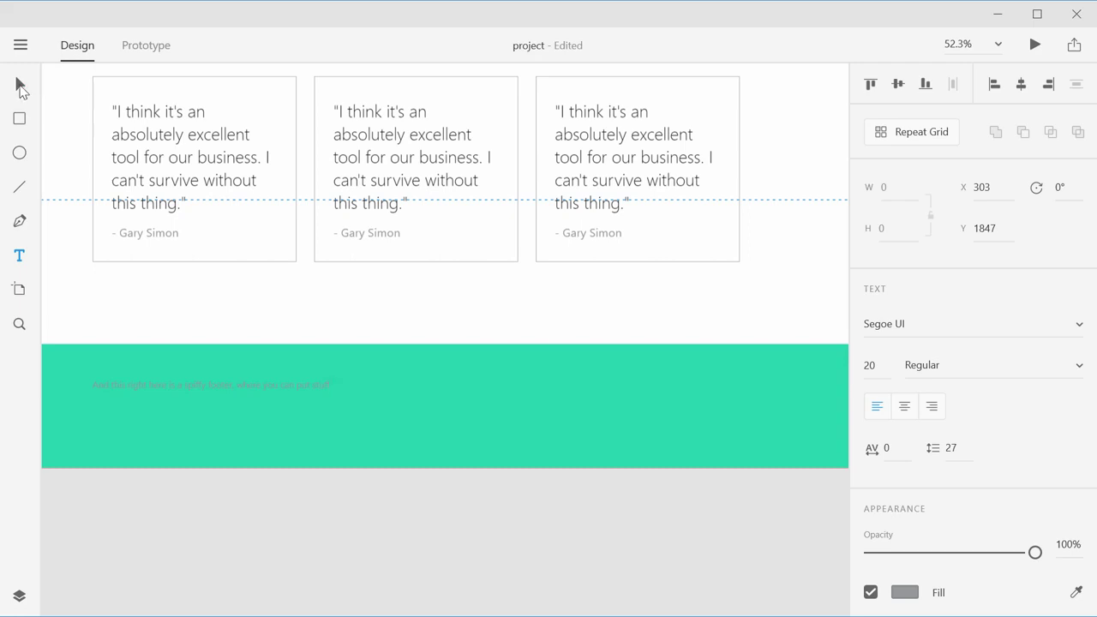
# - Make the footer text white #FFFFFF at size 28 and move it lower in the band
pyautogui.click(901, 592)
pyautogui.moveTo(693, 372); pyautogui.dragTo(294, 312)
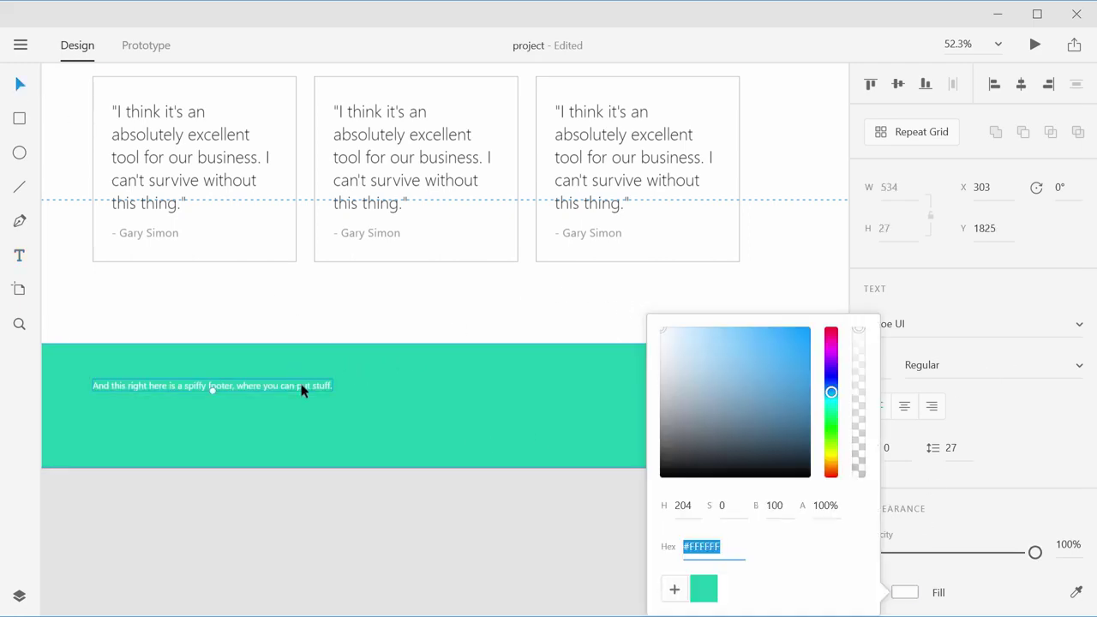
pyautogui.click(946, 275)
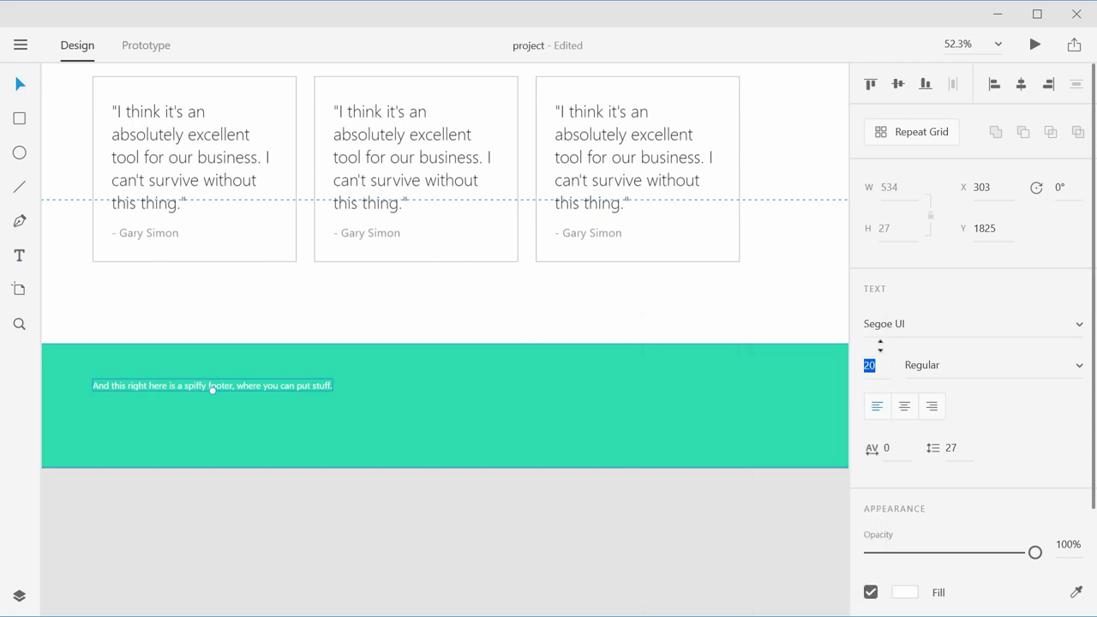
pyautogui.moveTo(880, 345); pyautogui.dragTo(876, 323)
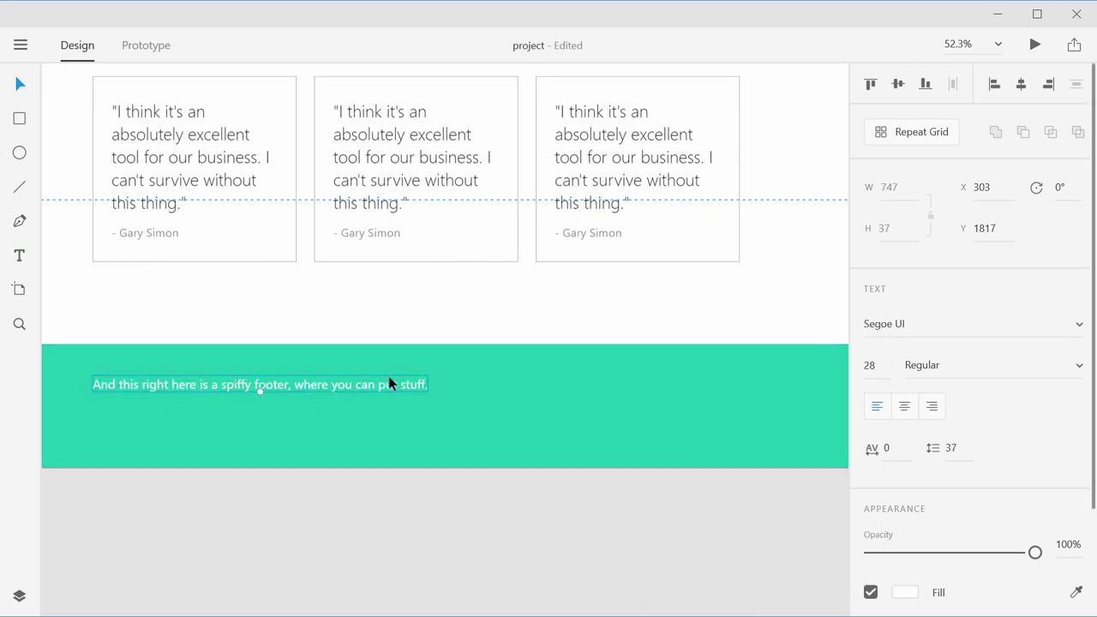
pyautogui.moveTo(388, 387); pyautogui.dragTo(389, 409)
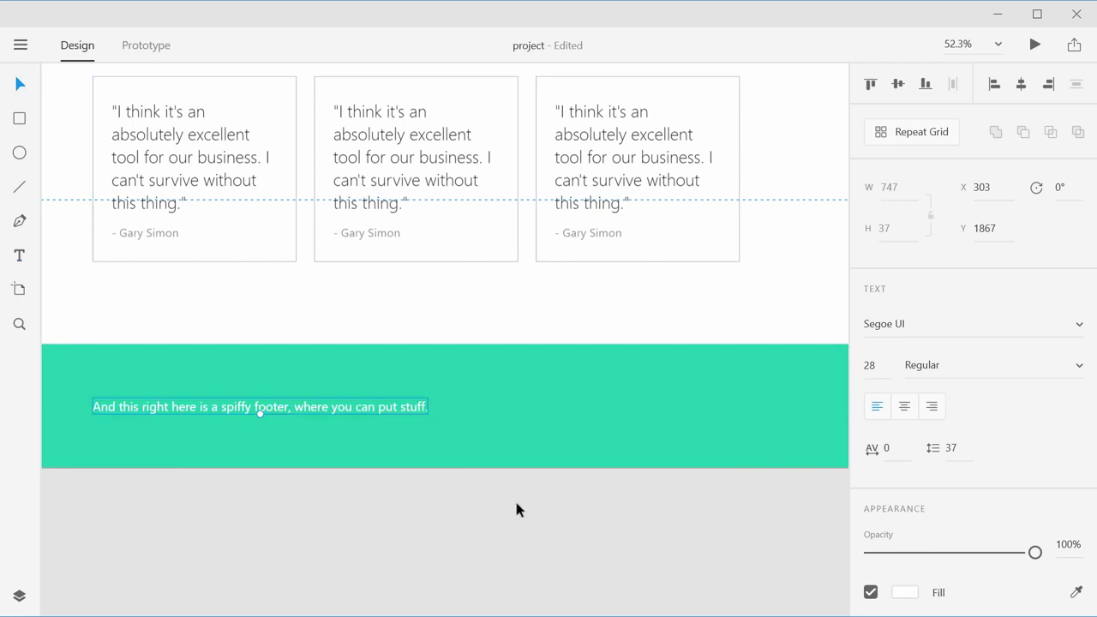
pyautogui.click(517, 509)
pyautogui.moveTo(668, 396); pyautogui.dragTo(543, 392)
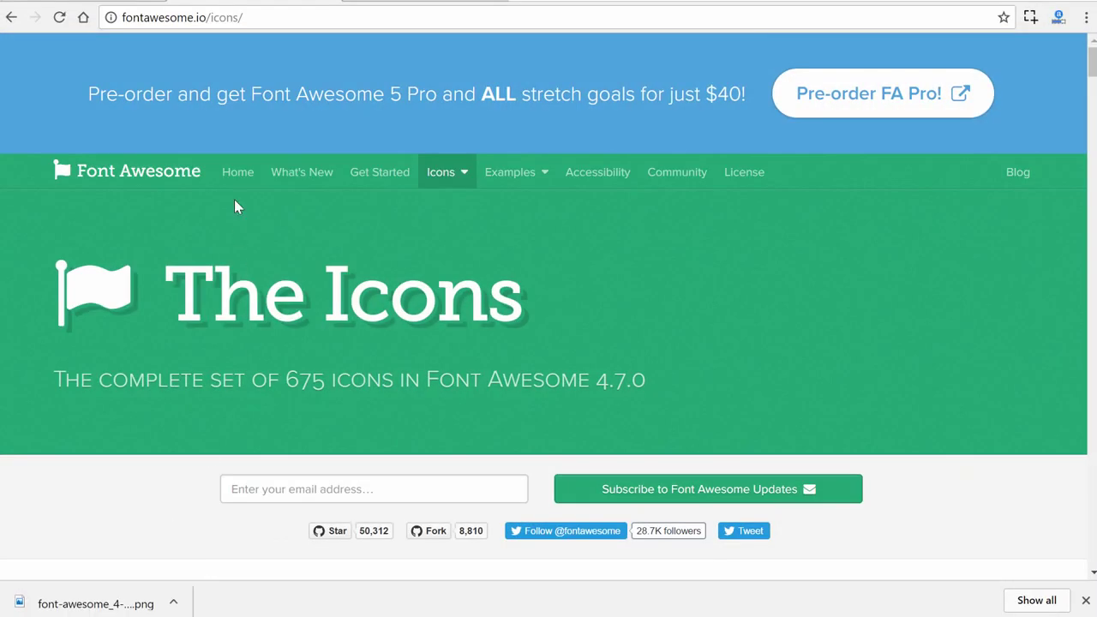
# - Search Font Awesome for 'facebook' and select the fa-facebook-official icon name
pyautogui.scroll(-2, 432, 377)
pyautogui.scroll(-3, 328, 426)
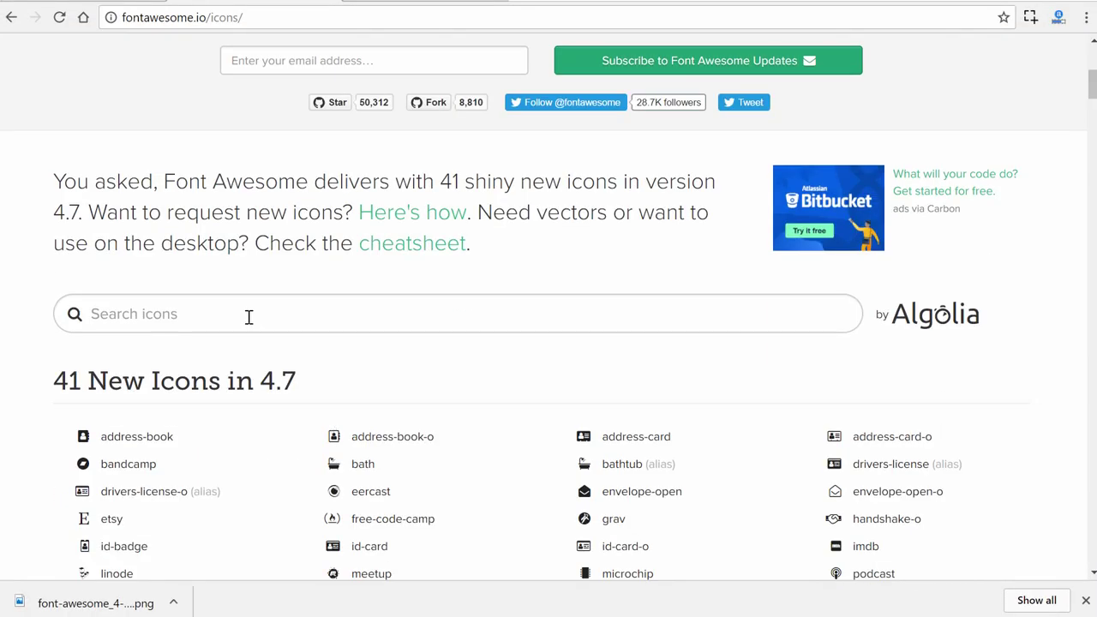
pyautogui.click(248, 314)
pyautogui.write('facebook')
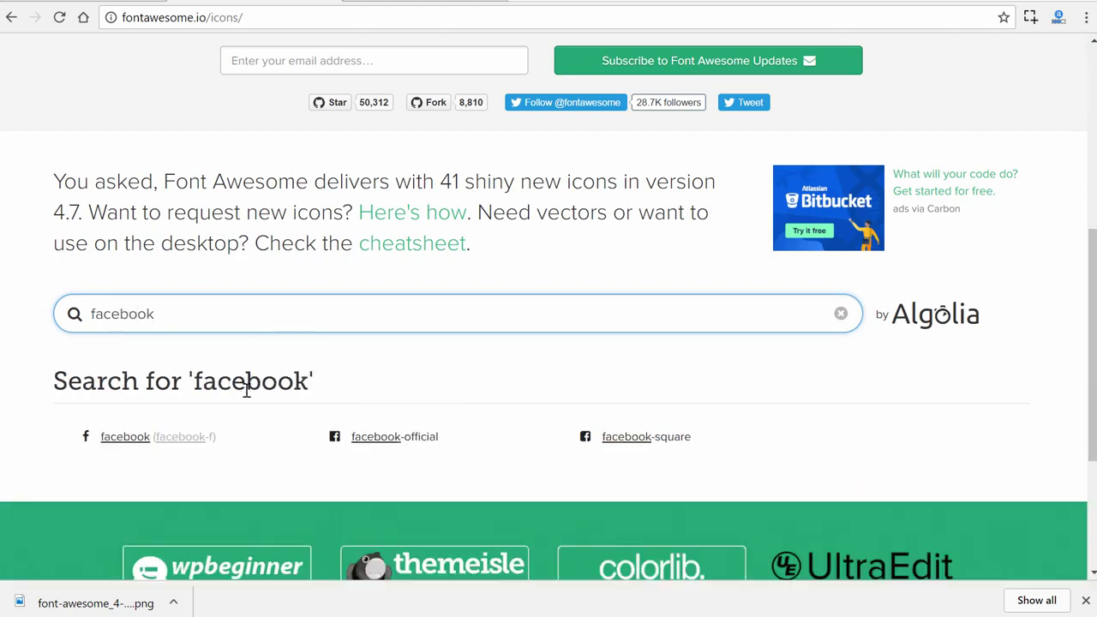
pyautogui.click(392, 442)
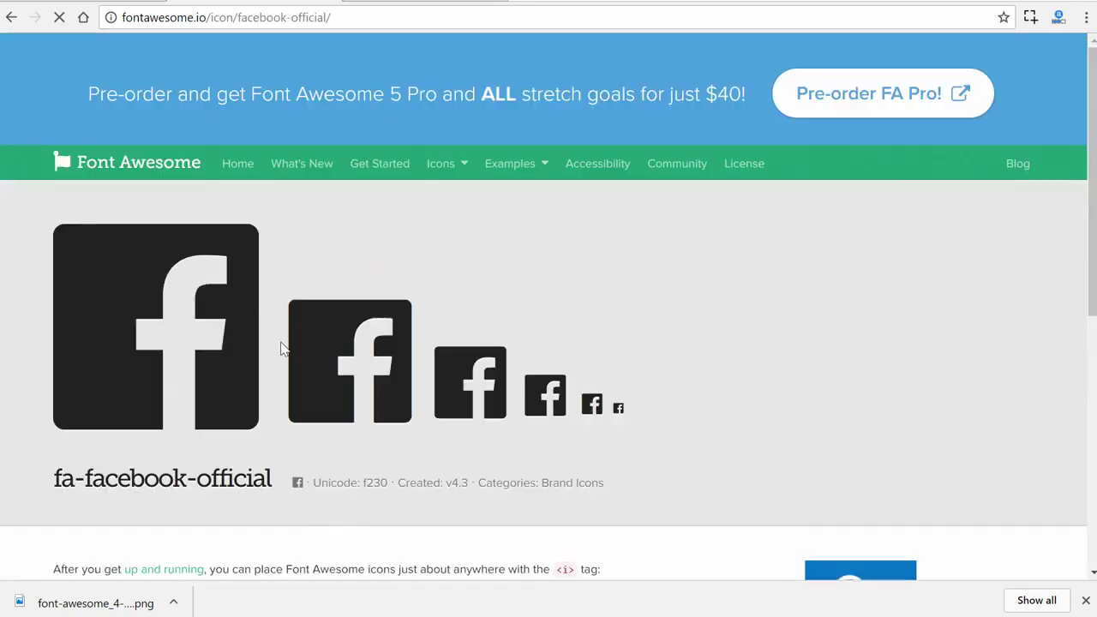
pyautogui.moveTo(273, 486); pyautogui.dragTo(52, 486)
pyautogui.hotkey('ctrl', 'c')
# - In FA2PNG, paste and choose fa-facebook-official as the icon
pyautogui.click(400, 5)
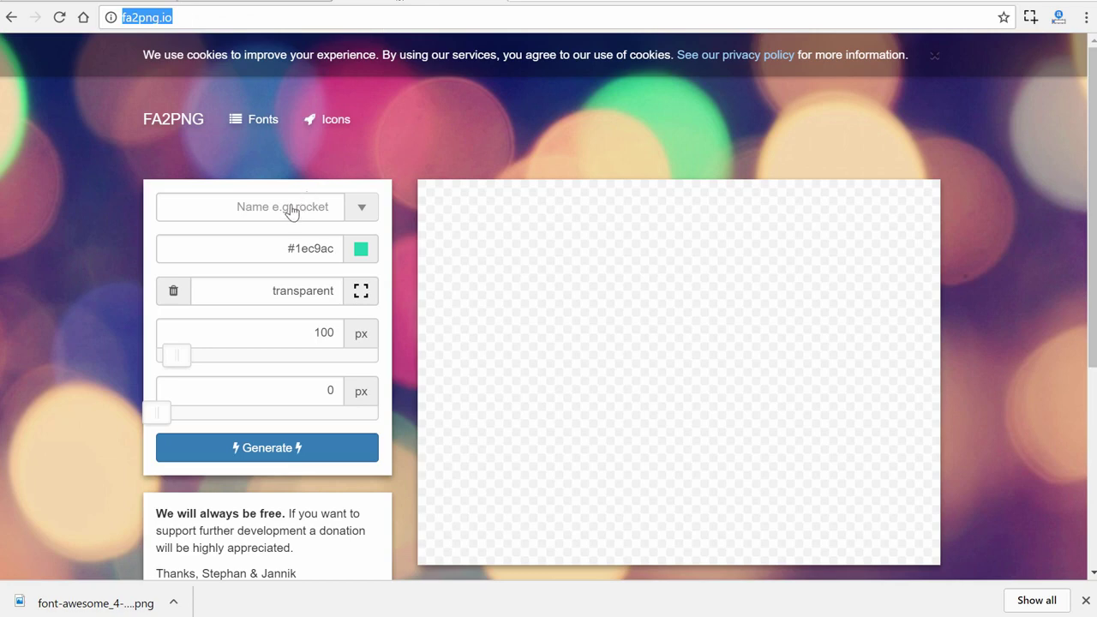
pyautogui.click(292, 210)
pyautogui.hotkey('ctrl', 'v')
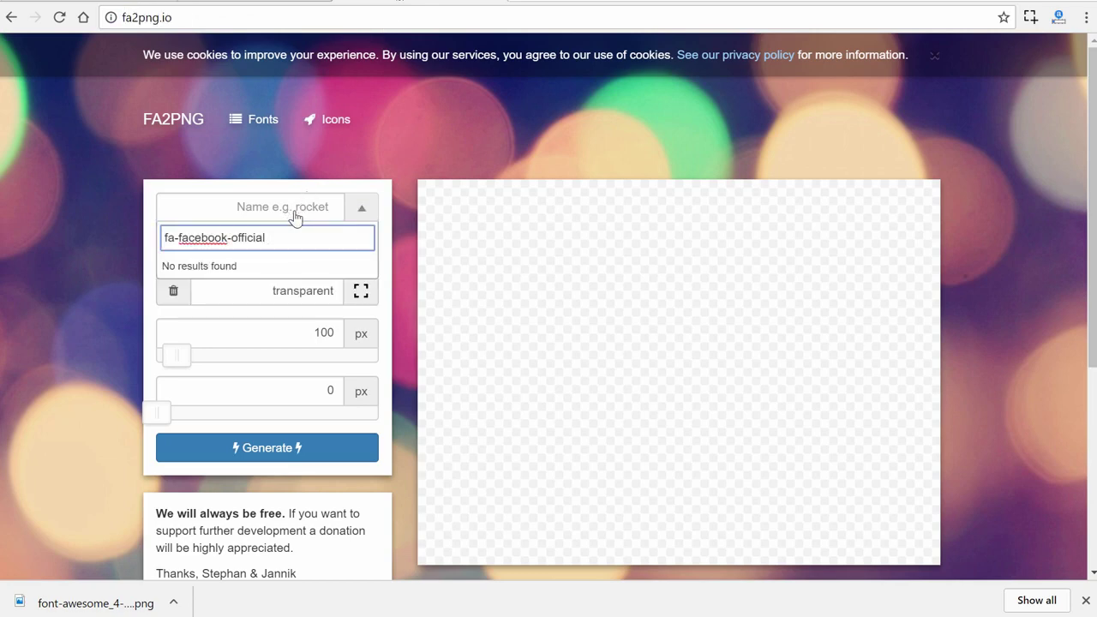
pyautogui.press('BackSpace')
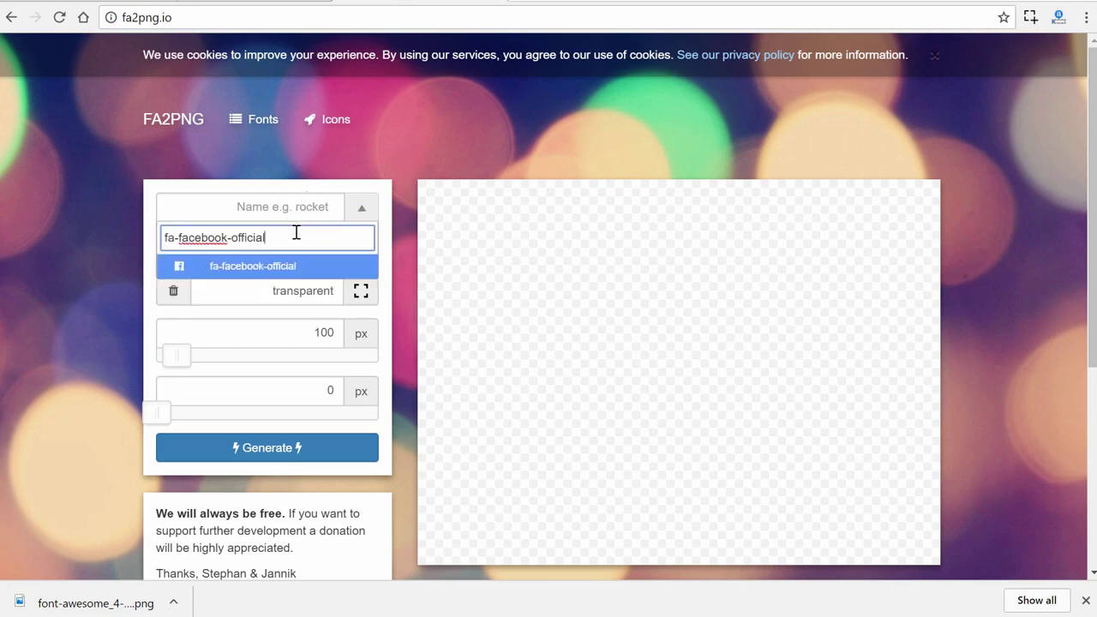
pyautogui.click(261, 267)
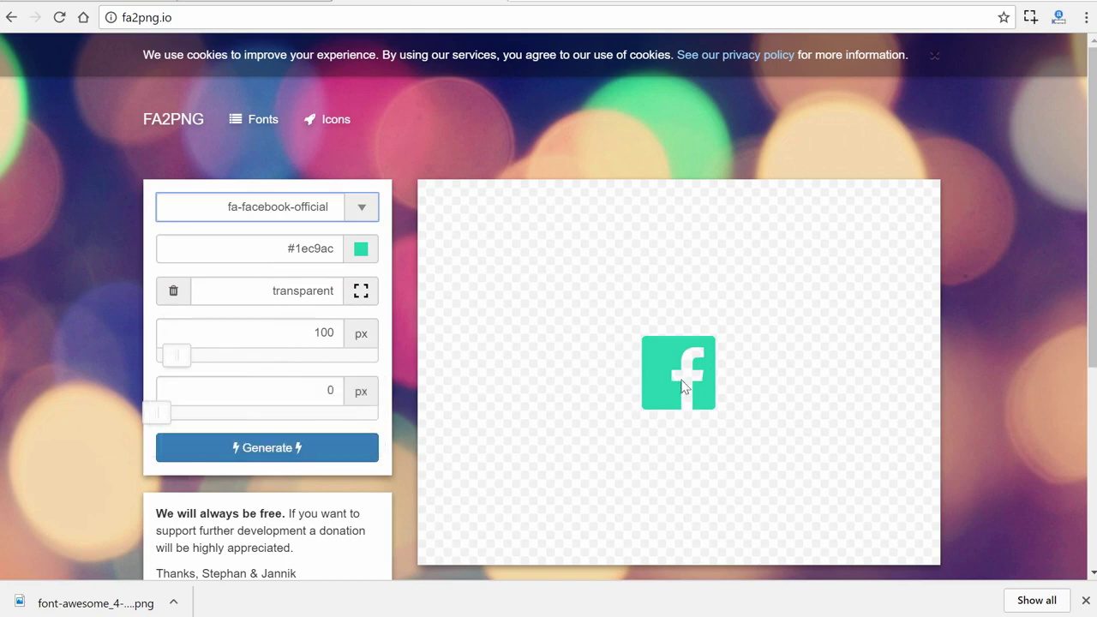
# - Set the icon size to 50 px, generate it, and download the PNG
pyautogui.moveTo(246, 341)
pyautogui.doubleClick(307, 329)
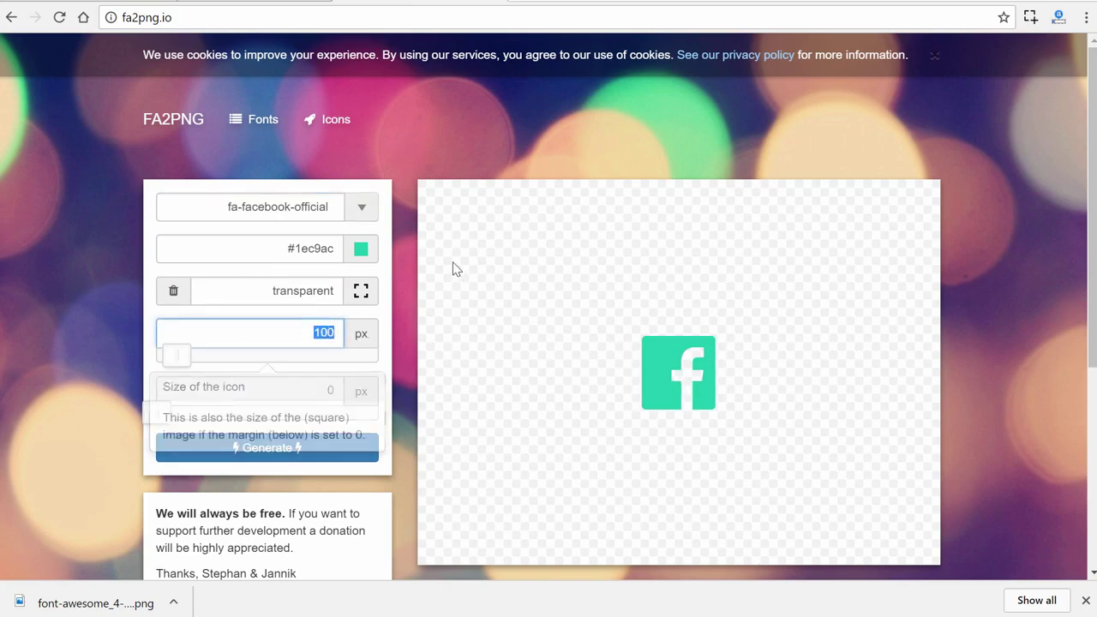
pyautogui.write('50')
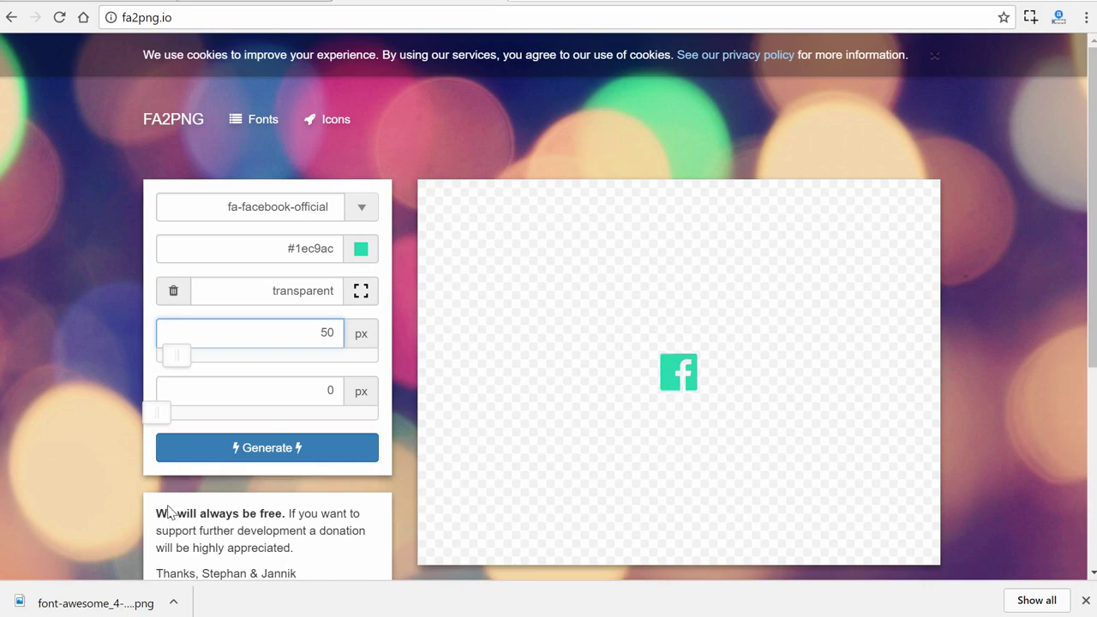
pyautogui.click(242, 460)
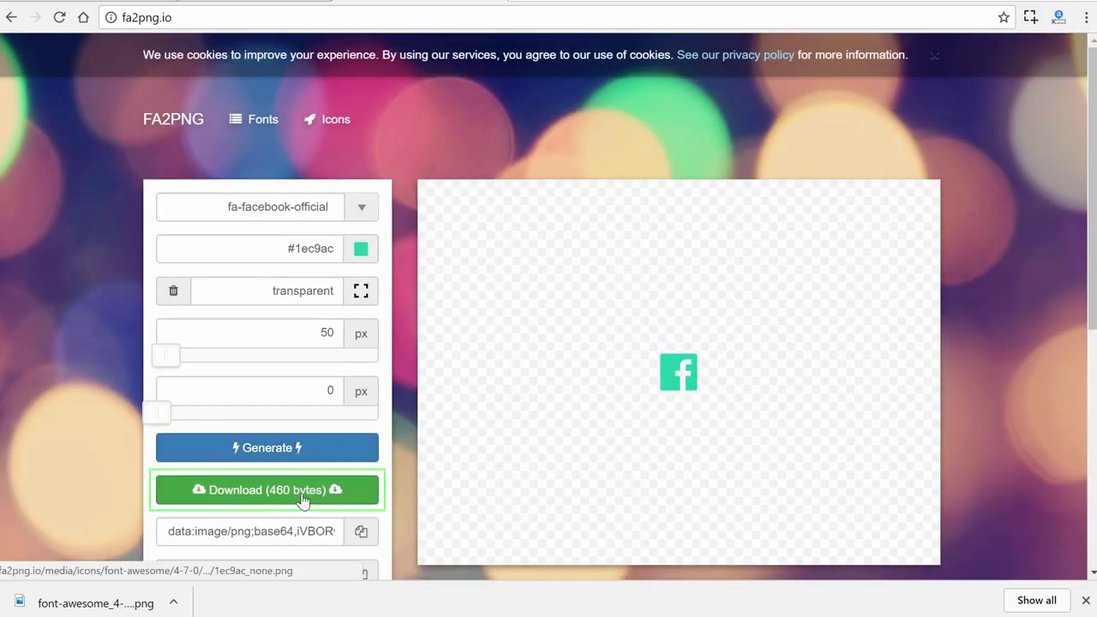
pyautogui.click(303, 502)
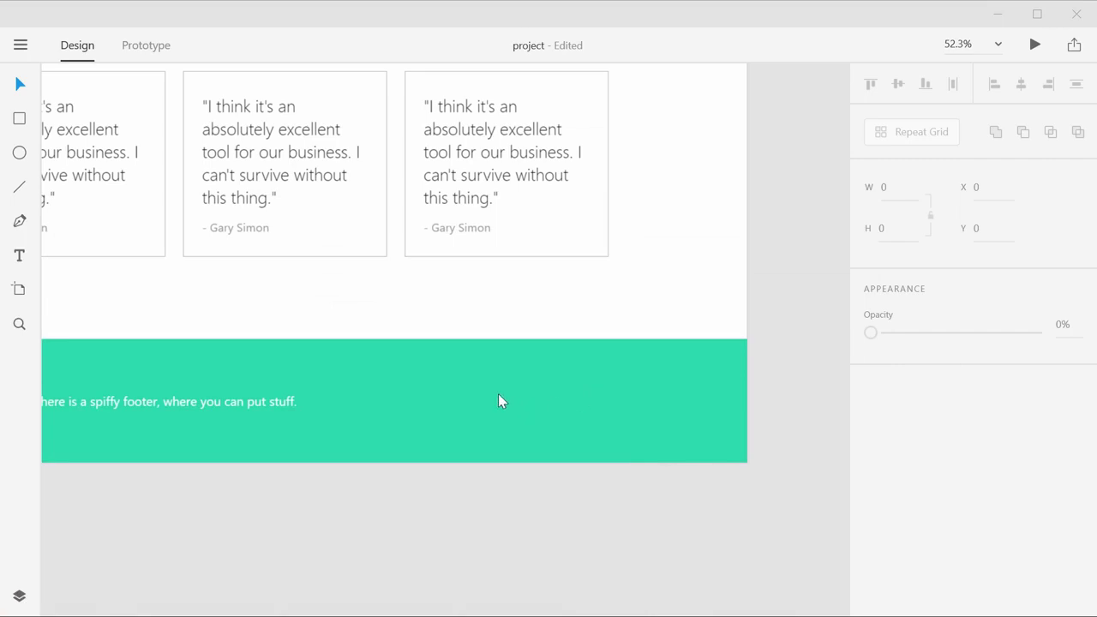
# - Place the downloaded 50×50 Facebook icon image into the green footer
pyautogui.moveTo(500, 401); pyautogui.dragTo(492, 391)
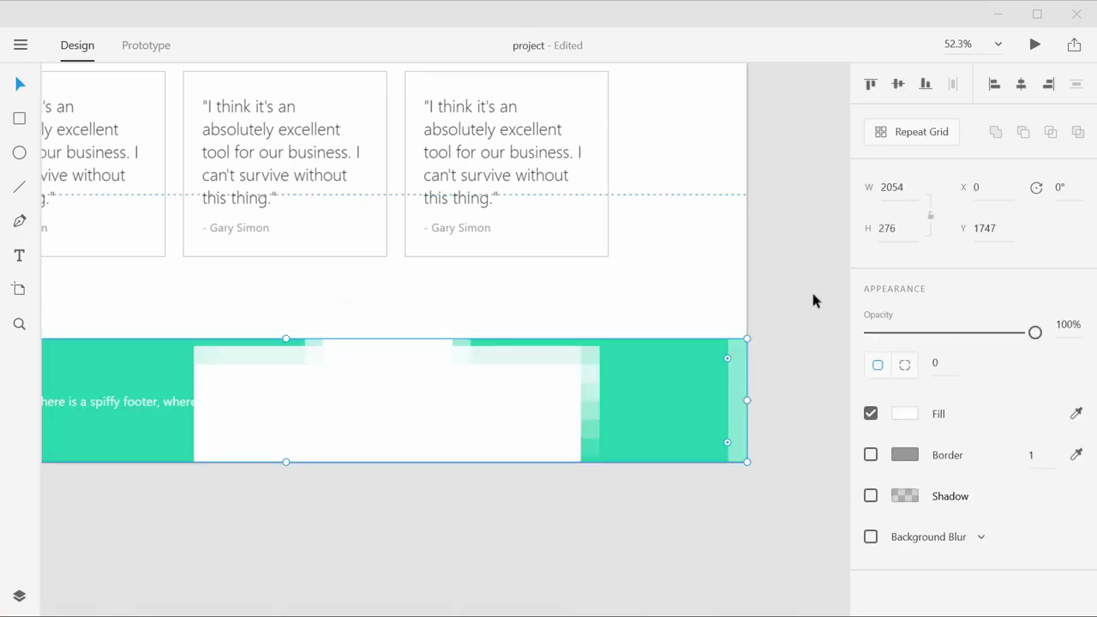
pyautogui.click(781, 322)
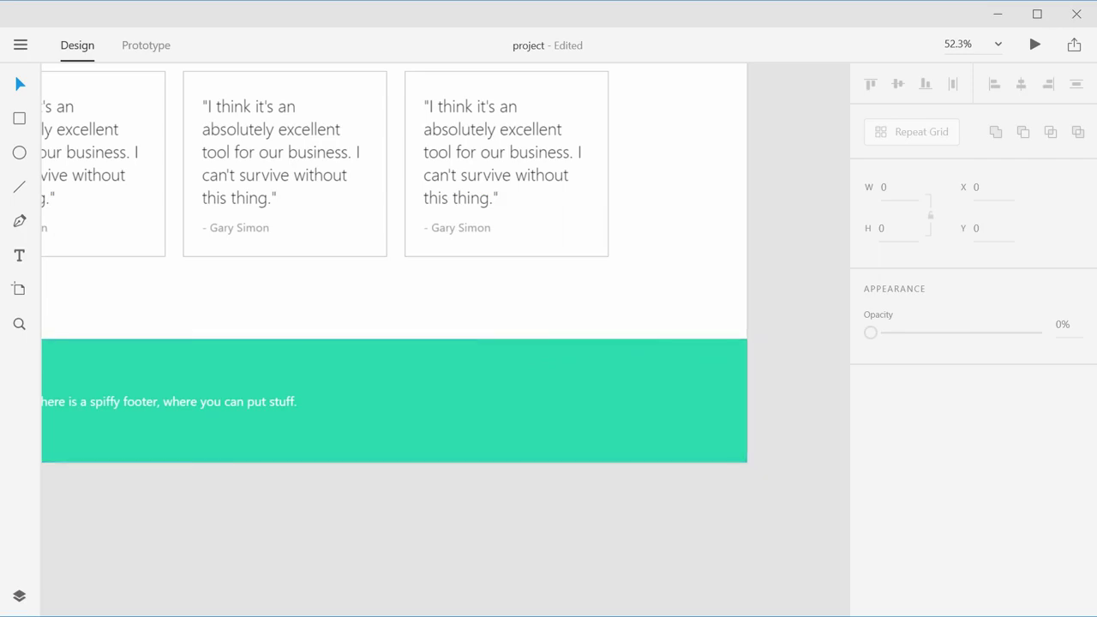
pyautogui.moveTo(492, 327); pyautogui.dragTo(530, 376)
pyautogui.click(572, 311)
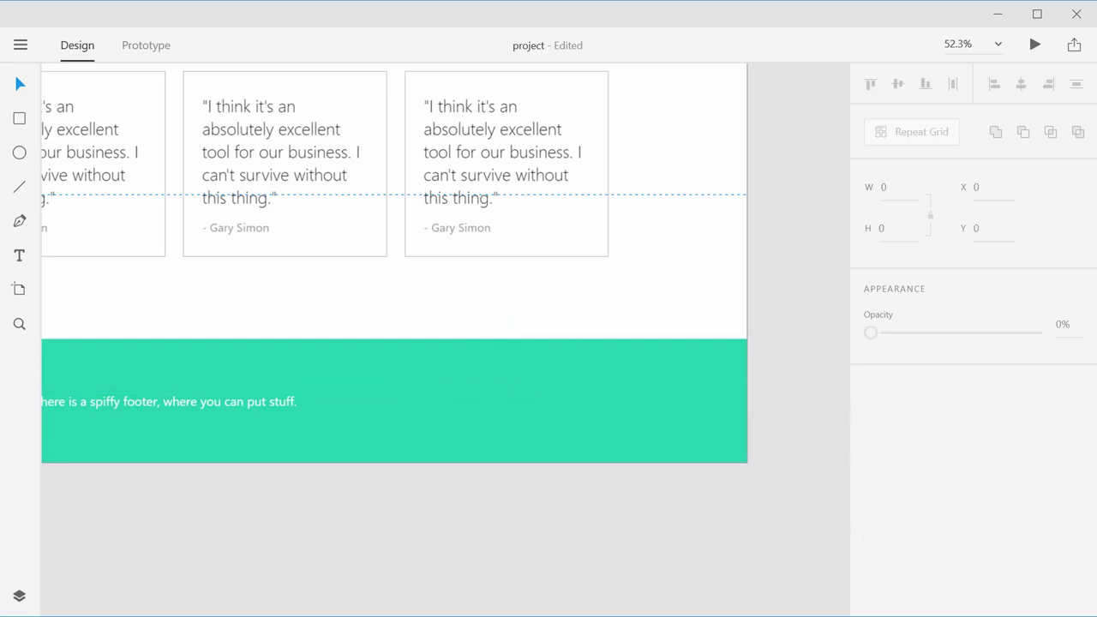
# - Recolour the fa-facebook-official icon to white #ffffff, regenerate it, and download the PNG
pyautogui.hotkey('alt', 'Tab')
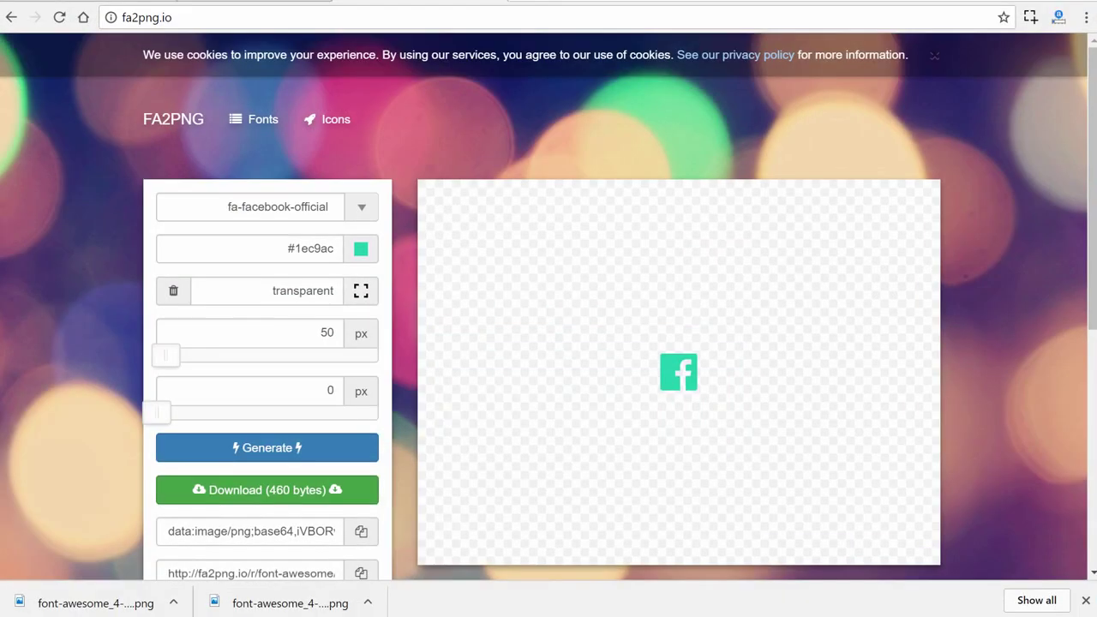
pyautogui.click(360, 251)
pyautogui.moveTo(240, 311); pyautogui.dragTo(142, 271)
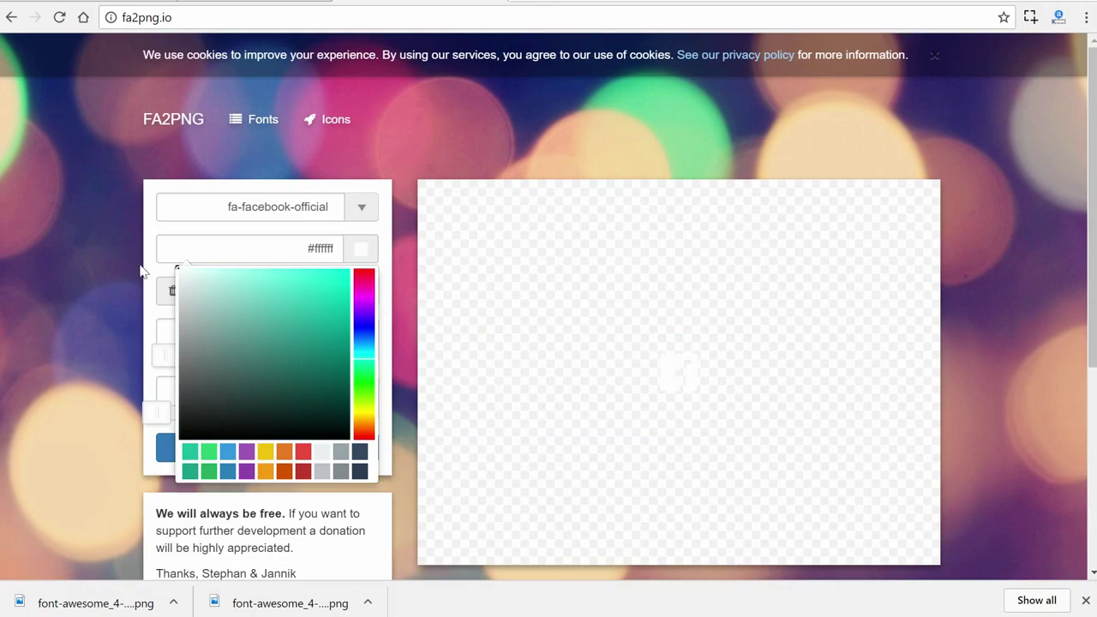
pyautogui.click(162, 197)
pyautogui.click(235, 454)
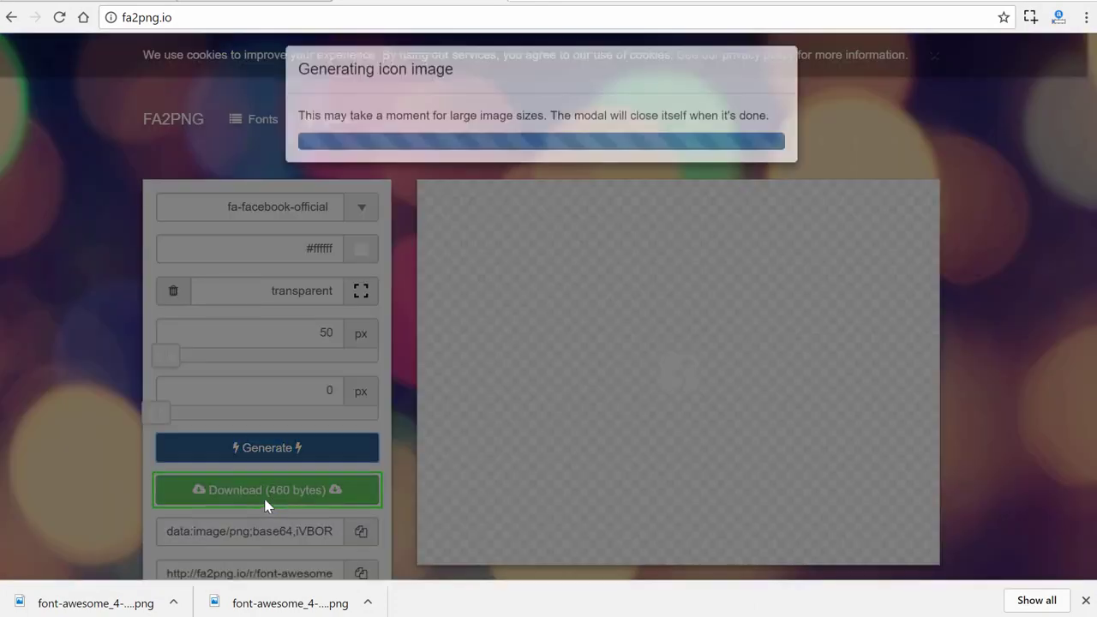
pyautogui.click(251, 492)
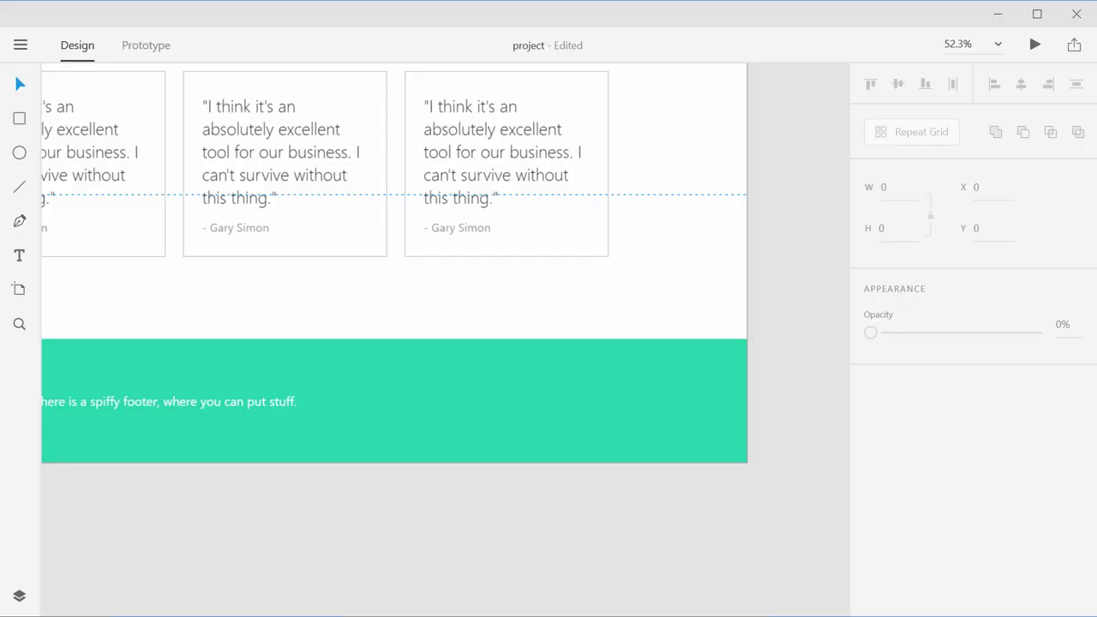
# - Place the white Facebook icon in the footer to the right of the footer text
pyautogui.moveTo(666, 304); pyautogui.dragTo(540, 399)
pyautogui.click(768, 379)
pyautogui.click(756, 401)
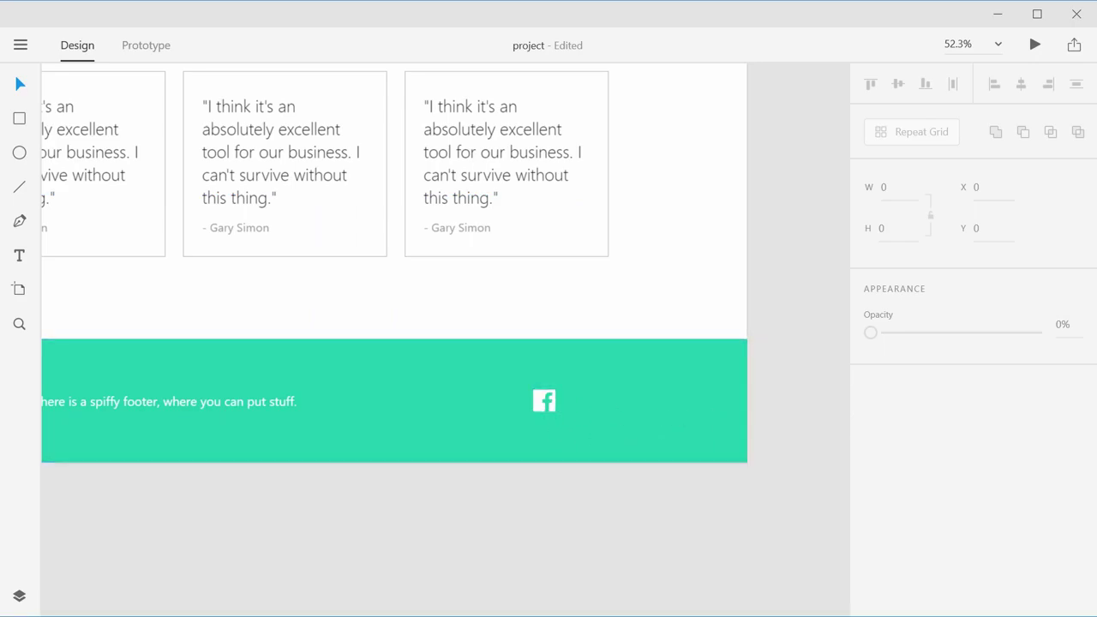
pyautogui.hotkey('alt', 'Tab')
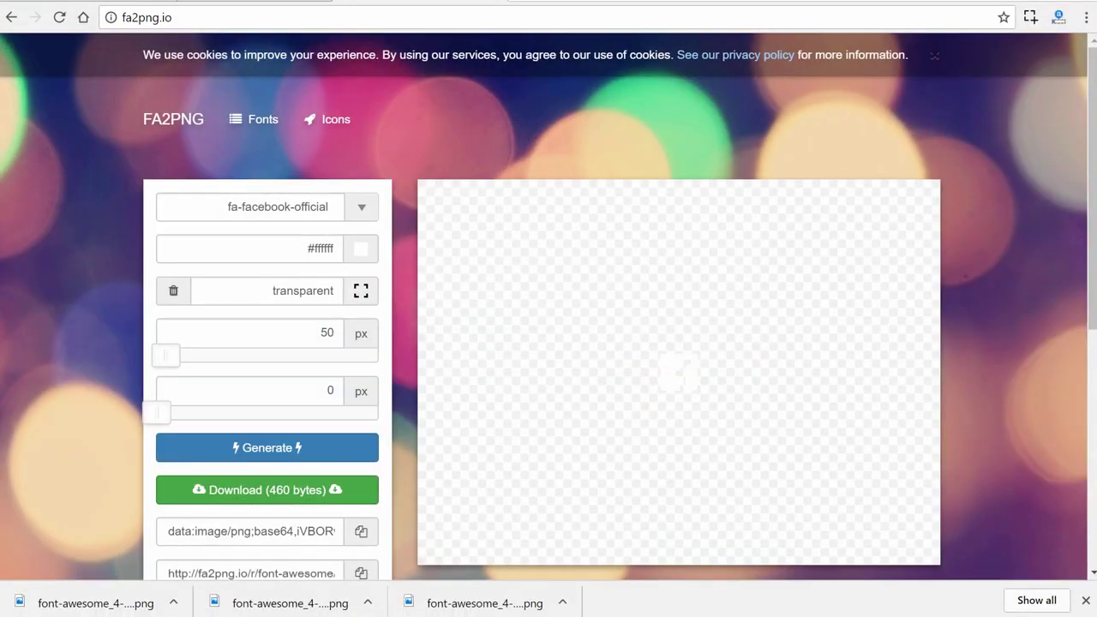
# - Return to the Font Awesome icon list and search for 'twitter'
pyautogui.click(286, 2)
pyautogui.scroll(-1, 197, 240)
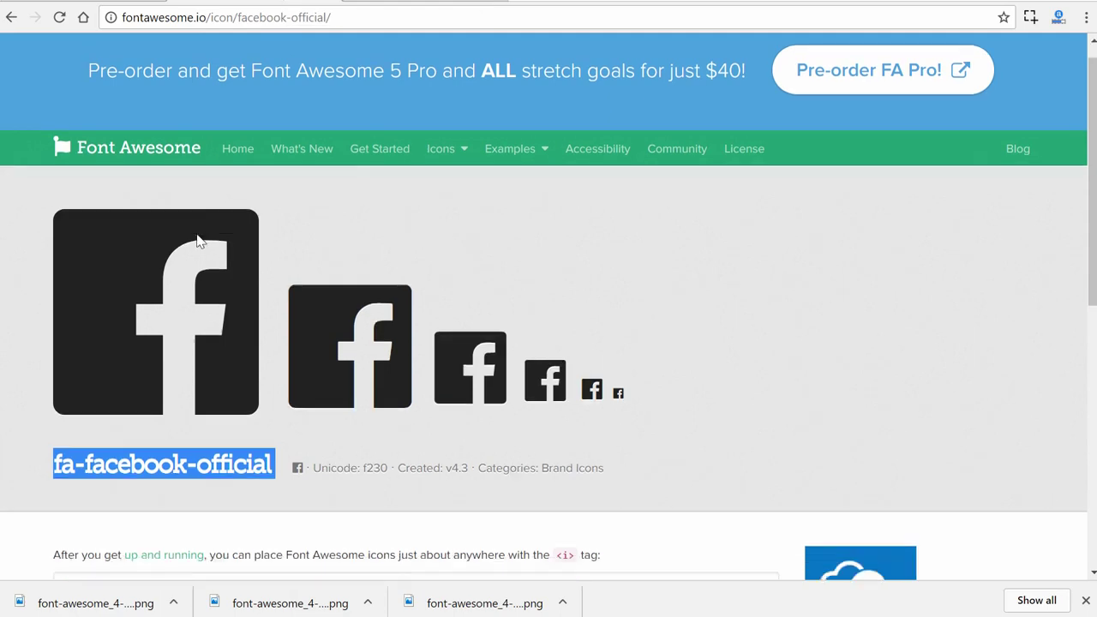
pyautogui.scroll(-3, 197, 248)
pyautogui.scroll(3, 197, 274)
pyautogui.click(12, 17)
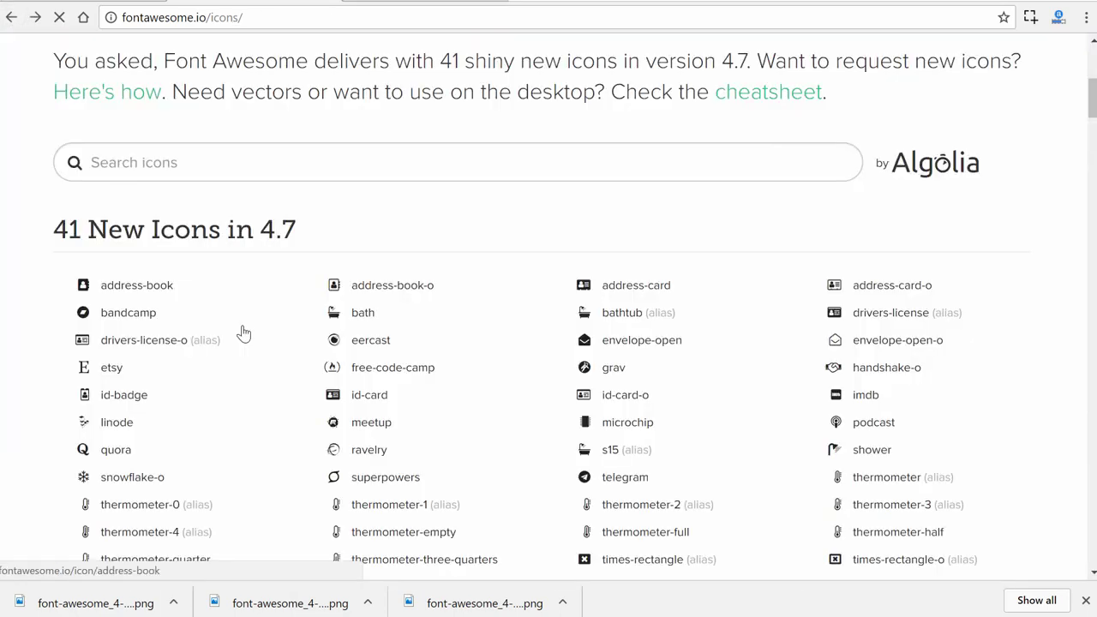
pyautogui.click(269, 320)
pyautogui.write('tw')
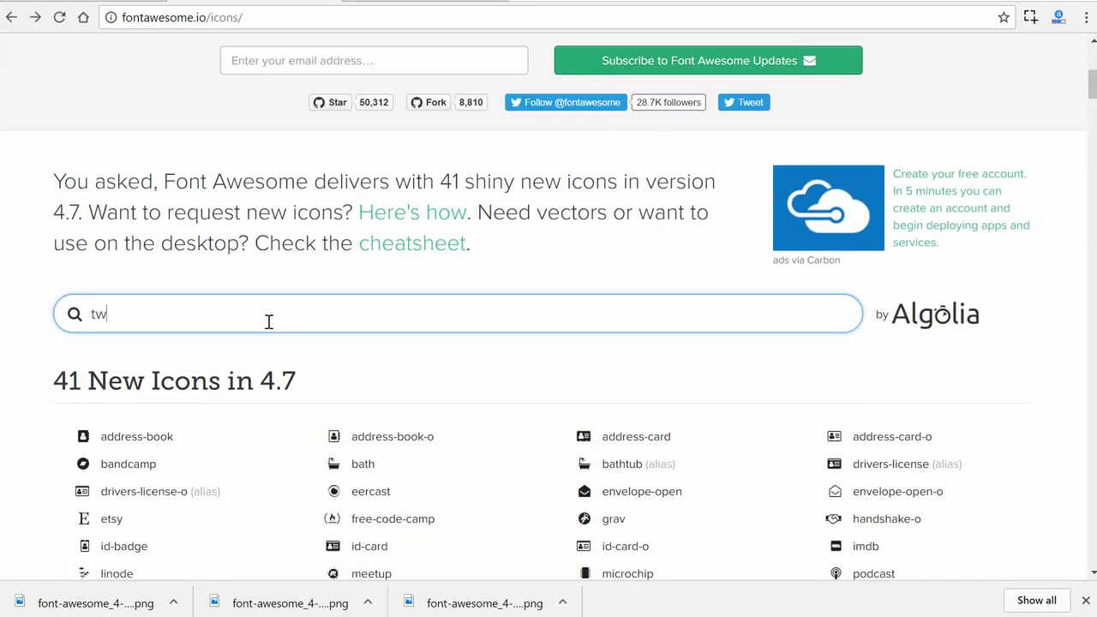
pyautogui.write('itt')
pyautogui.press('BackSpace')
pyautogui.press('BackSpace')
pyautogui.press('BackSpace')
pyautogui.write('witter')
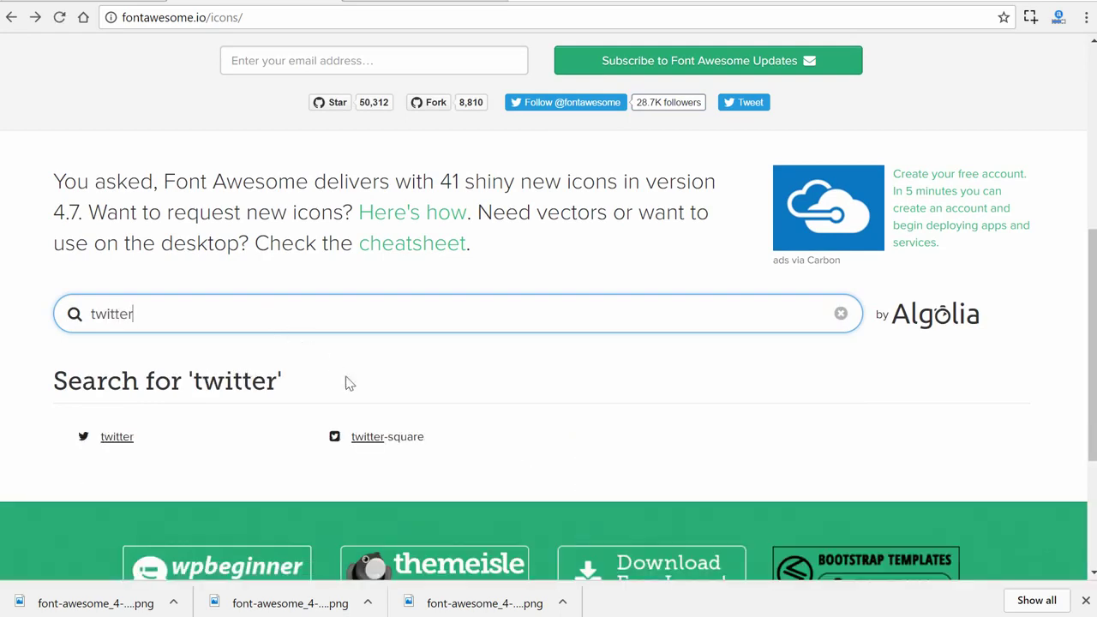
# - Open the twitter-square icon, select its name fa-twitter-square, and bring up FA2PNG's icon list
pyautogui.click(372, 438)
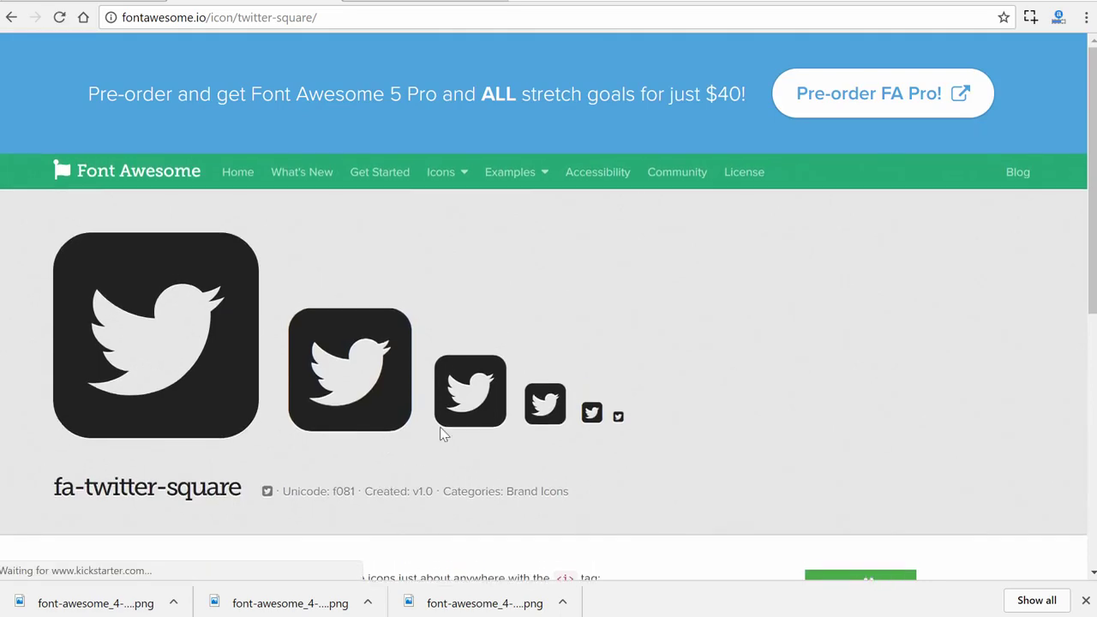
pyautogui.scroll(-3, 526, 426)
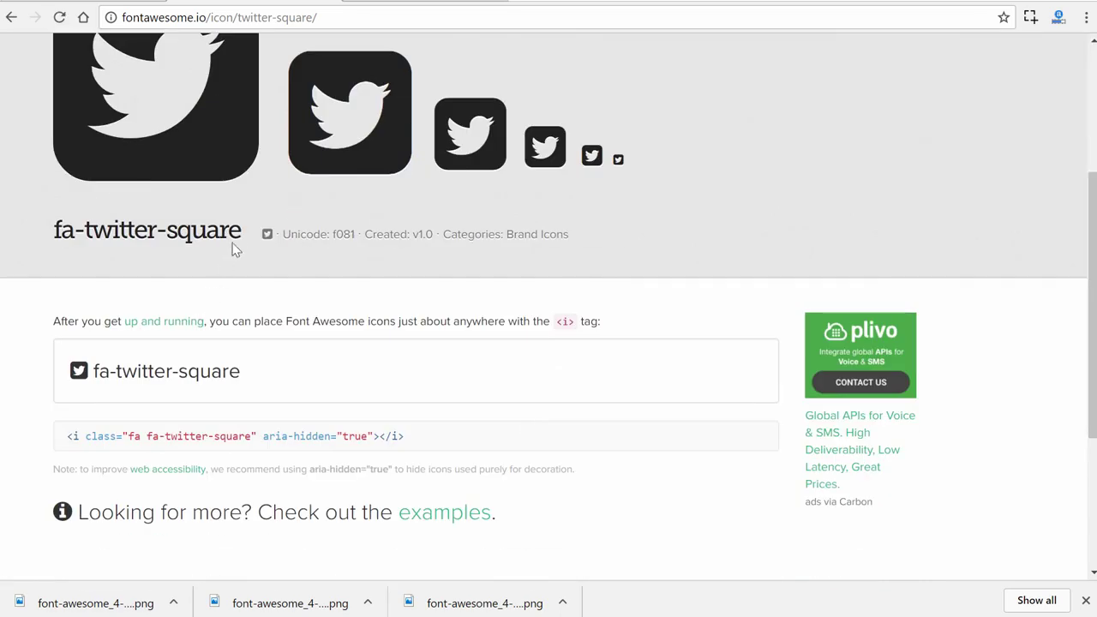
pyautogui.moveTo(247, 231); pyautogui.dragTo(54, 226)
pyautogui.hotkey('ctrl', 'c')
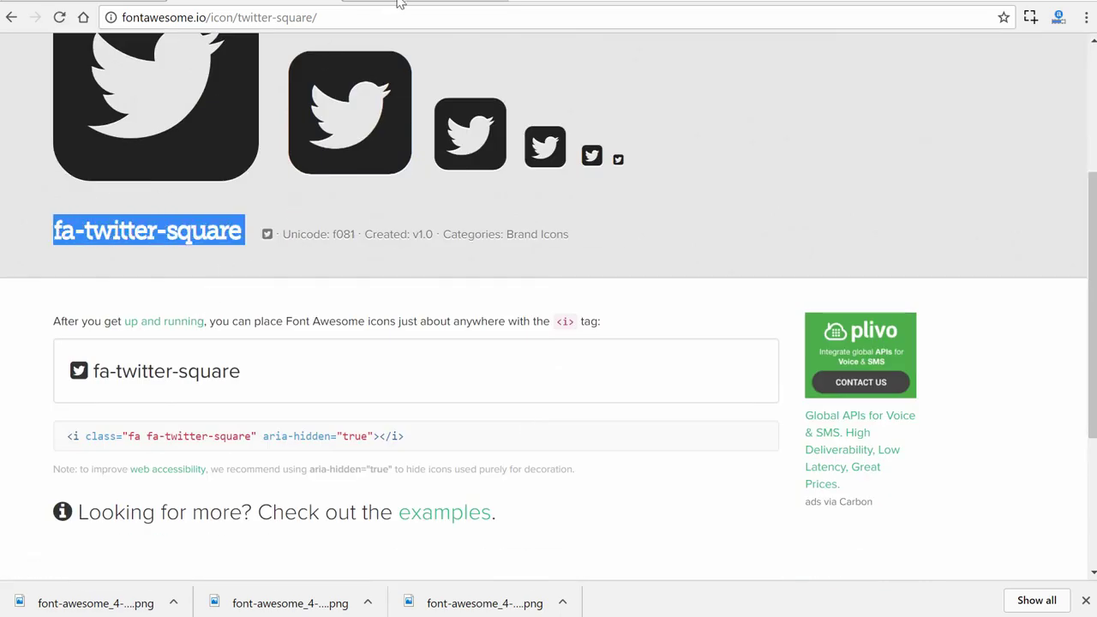
pyautogui.hotkey('ctrl', 'Tab')
pyautogui.click(299, 205)
# - Generate a white 50 px fa-twitter-square icon in FA2PNG and download it as a PNG
pyautogui.hotkey('ctrl', 'v')
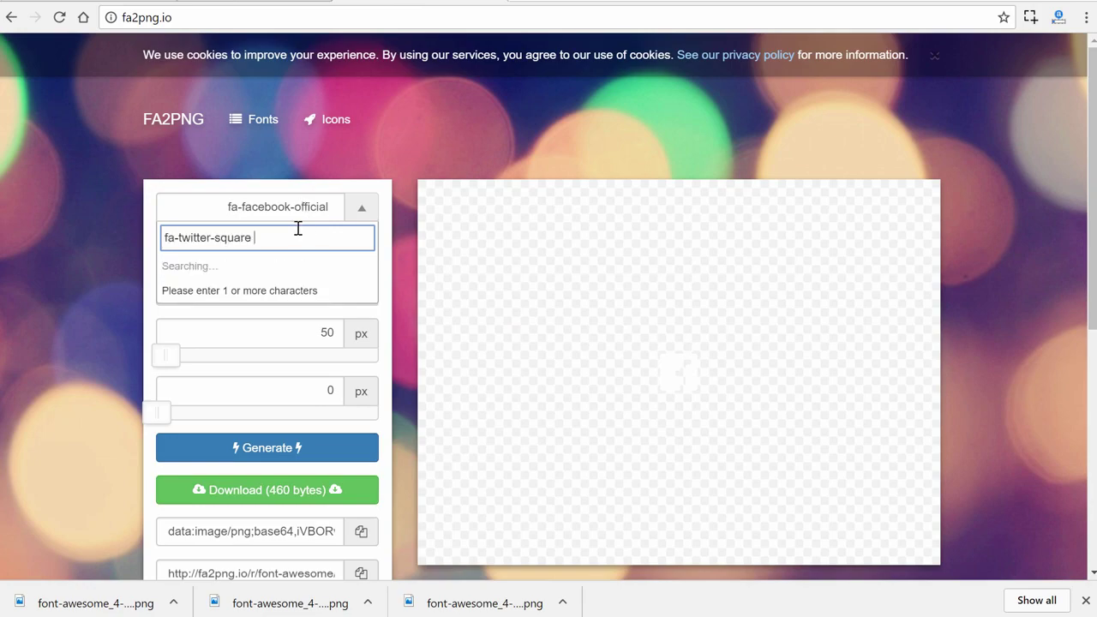
pyautogui.click(211, 273)
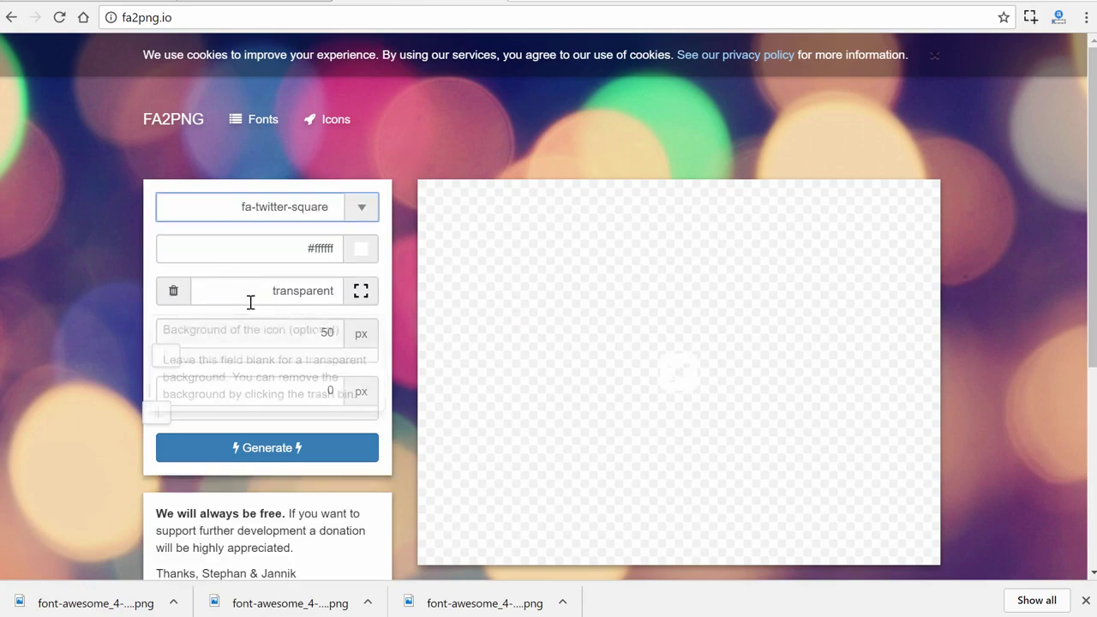
pyautogui.click(244, 450)
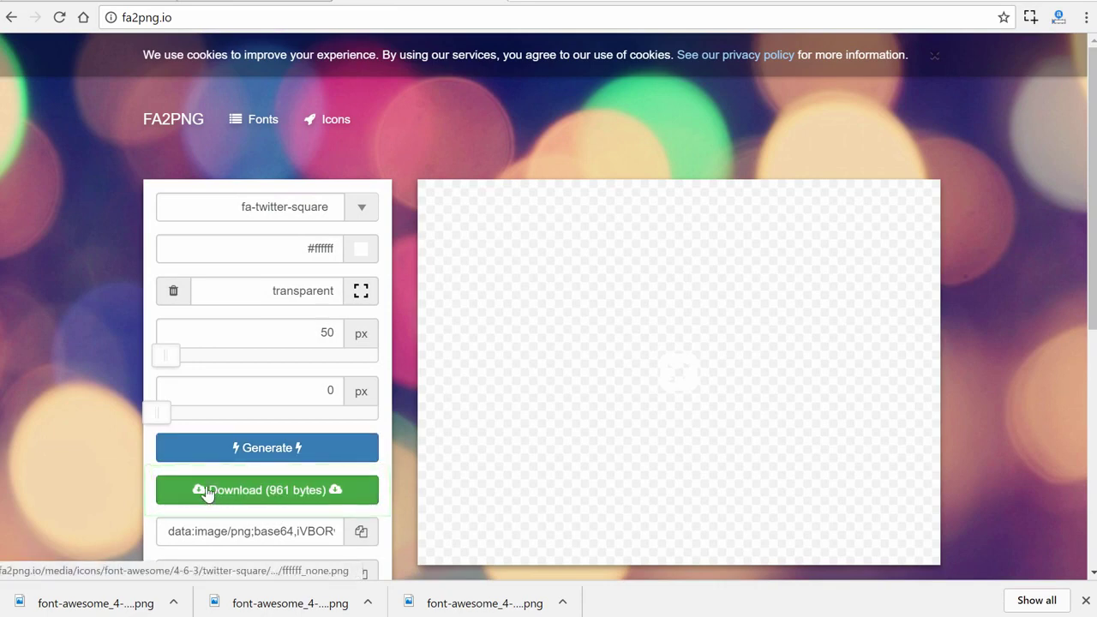
pyautogui.click(135, 493)
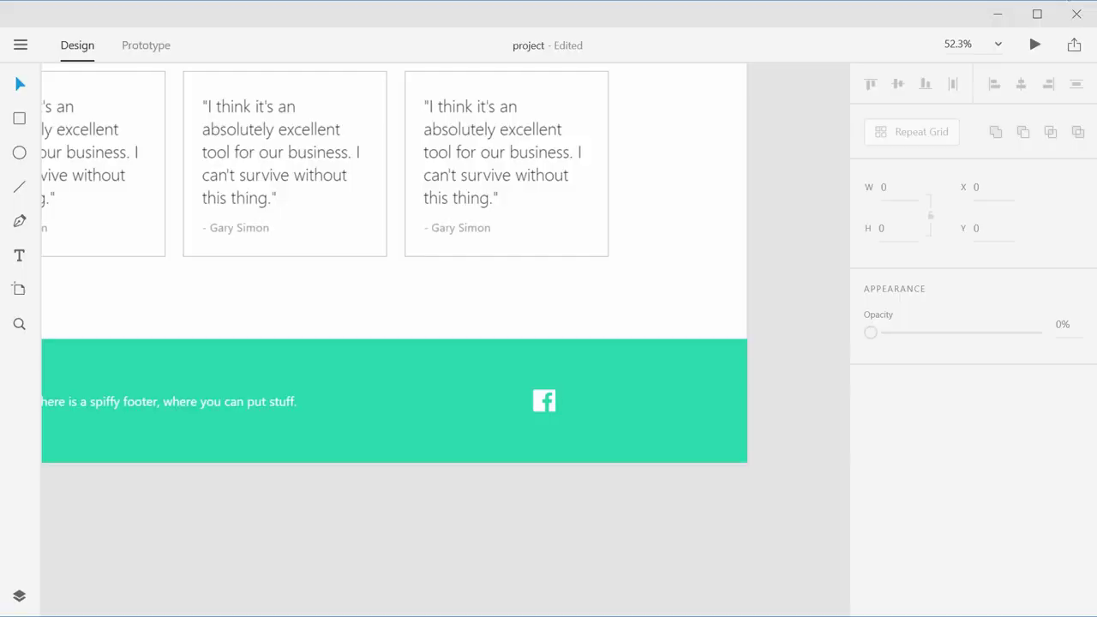
# - Place the white Twitter PNG in the footer beside the Facebook icon, aligned at Y 1860
pyautogui.moveTo(1028, 369); pyautogui.dragTo(600, 398)
pyautogui.moveTo(531, 400); pyautogui.dragTo(554, 400)
pyautogui.click(790, 368)
pyautogui.click(837, 358)
pyautogui.scroll(-5, 539, 325)
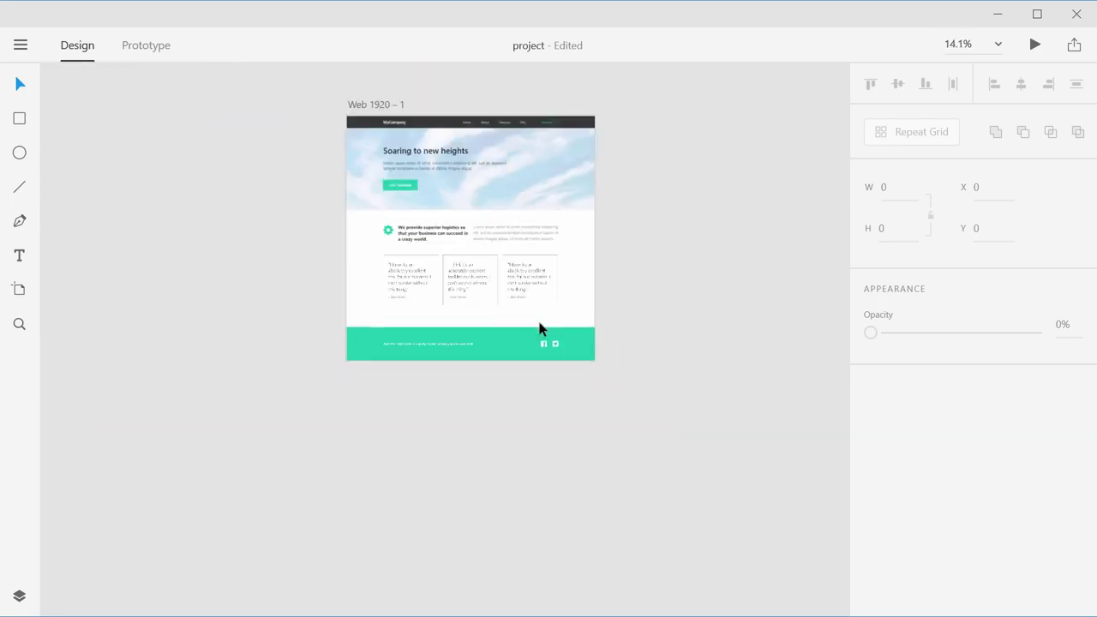
pyautogui.scroll(3, 540, 325)
pyautogui.moveTo(512, 261); pyautogui.dragTo(502, 376)
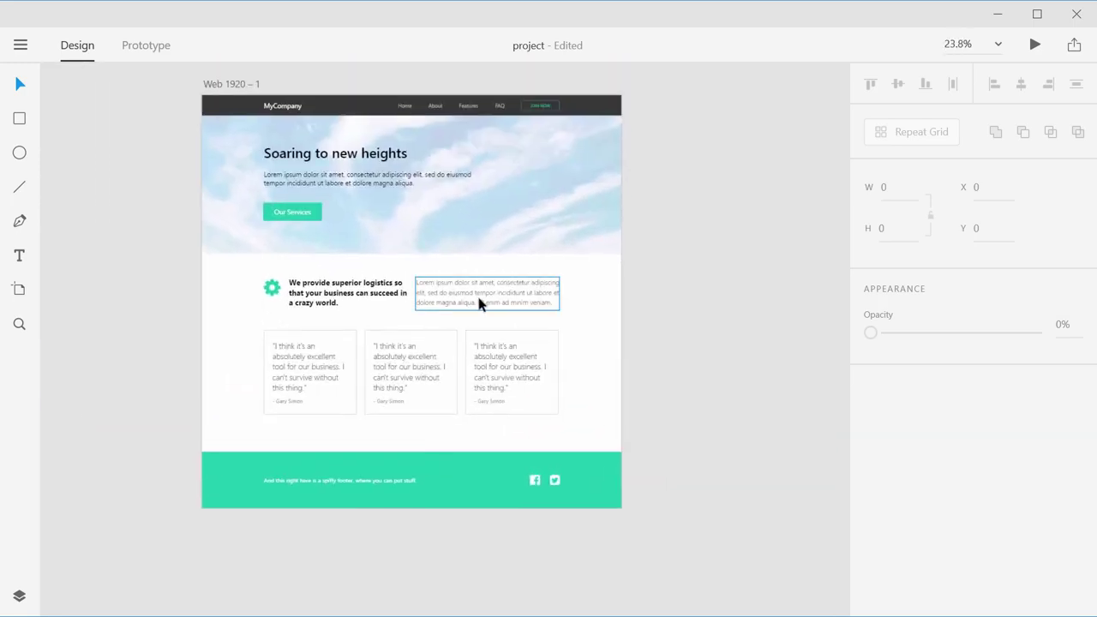
pyautogui.scroll(2, 477, 292)
pyautogui.moveTo(476, 292); pyautogui.dragTo(494, 313)
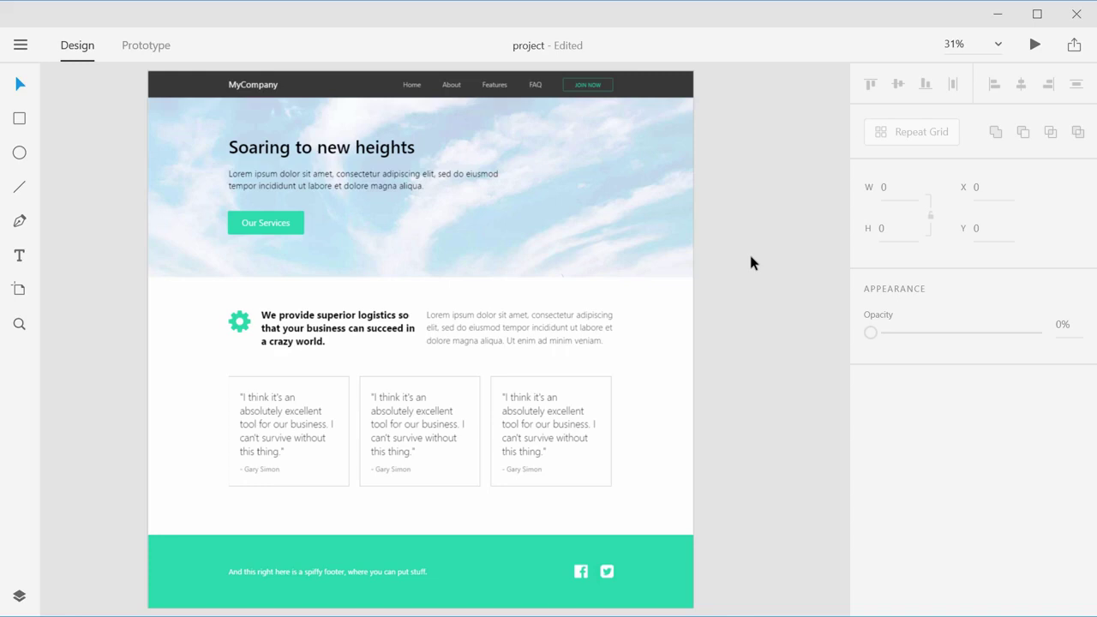
pyautogui.scroll(1, 367, 175)
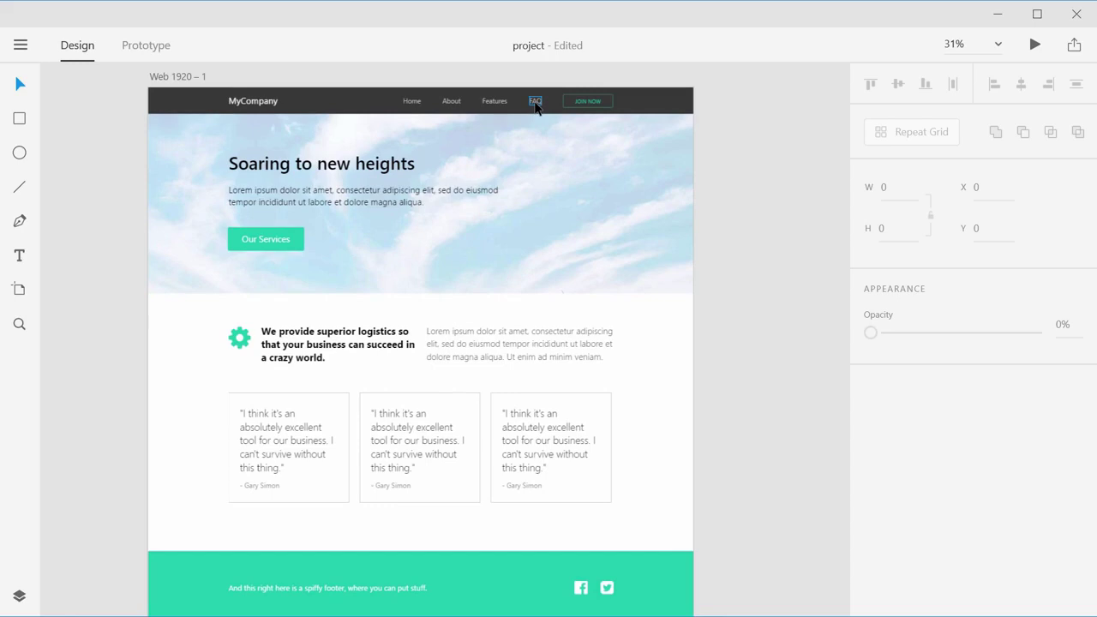
pyautogui.click(177, 77)
pyautogui.click(769, 171)
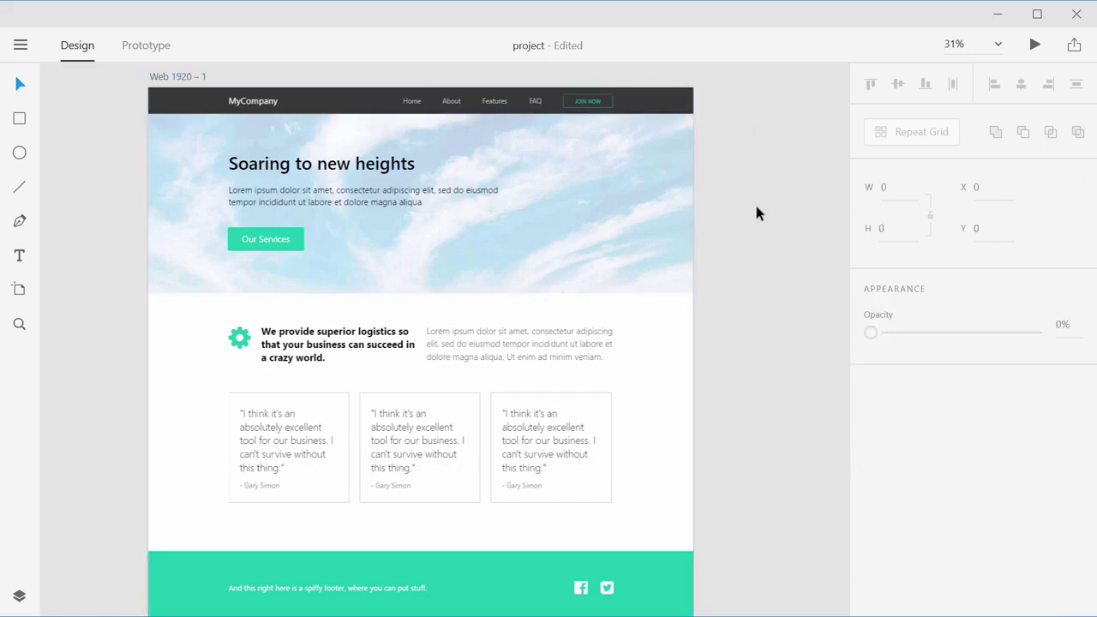